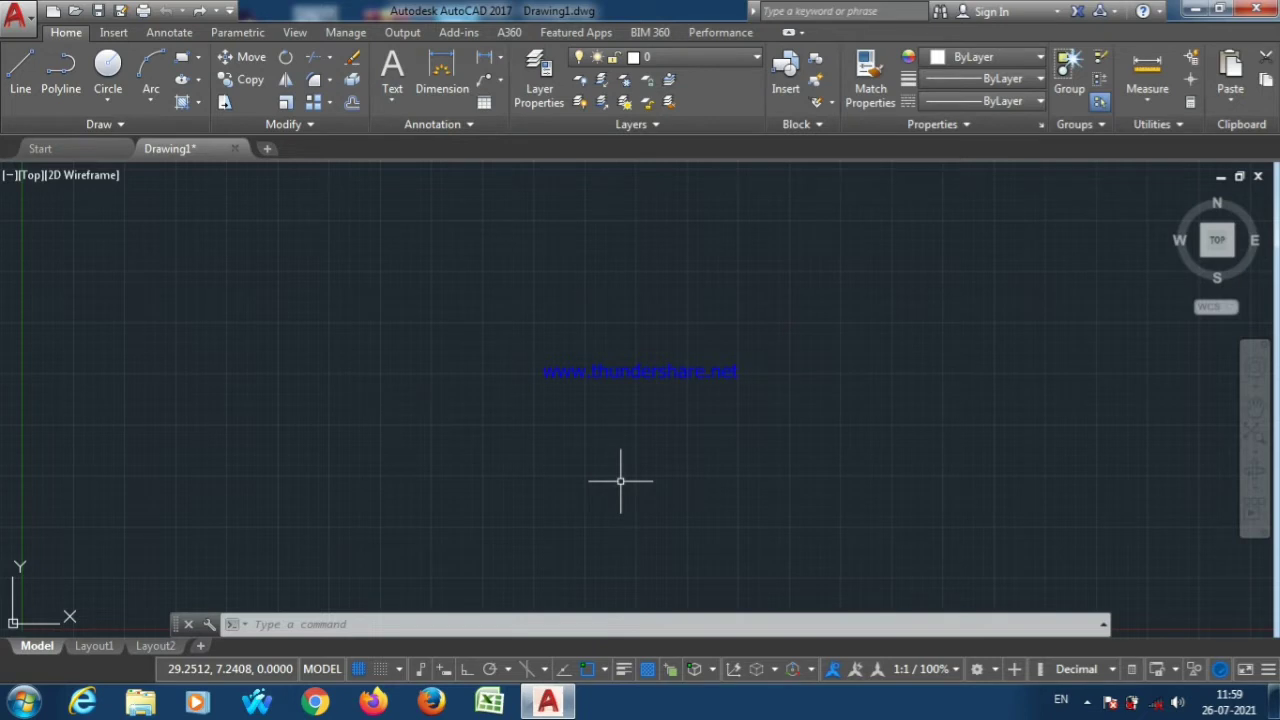
Draw a helix with base and top radius 5 at the default 59.8563 height
{"action": "type", "text": "hel"}
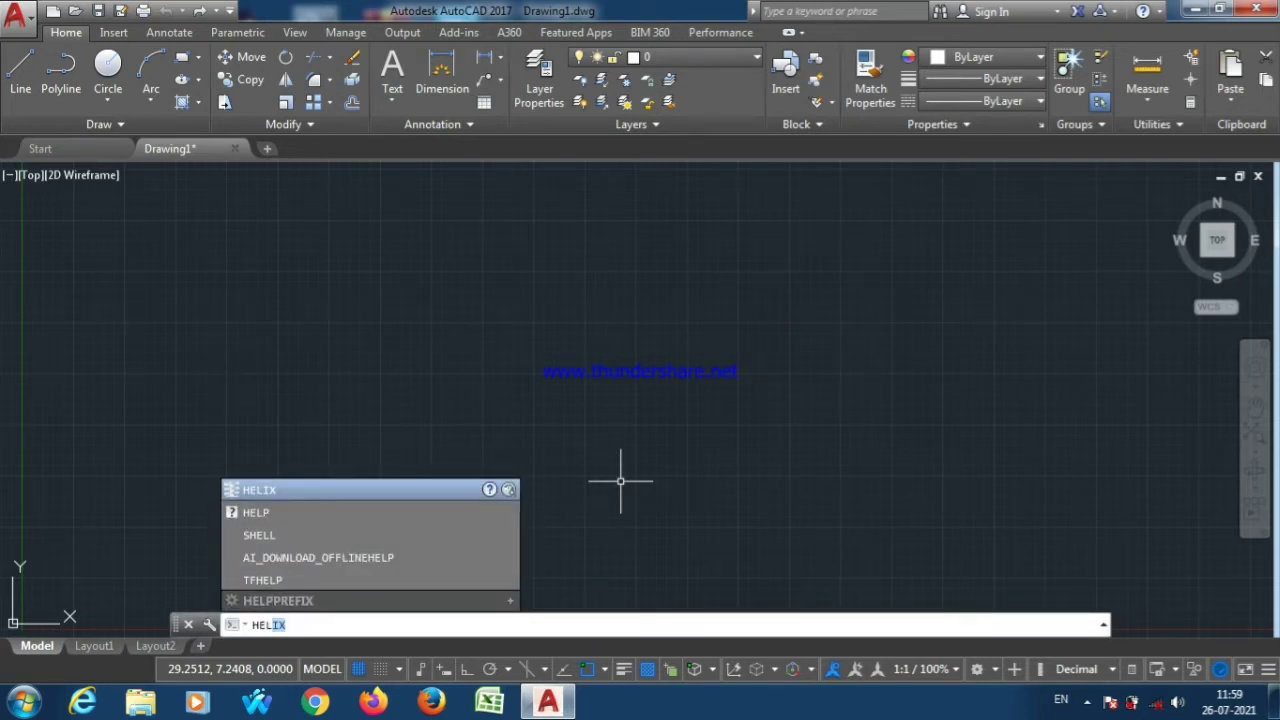
{"action": "key", "text": "Return"}
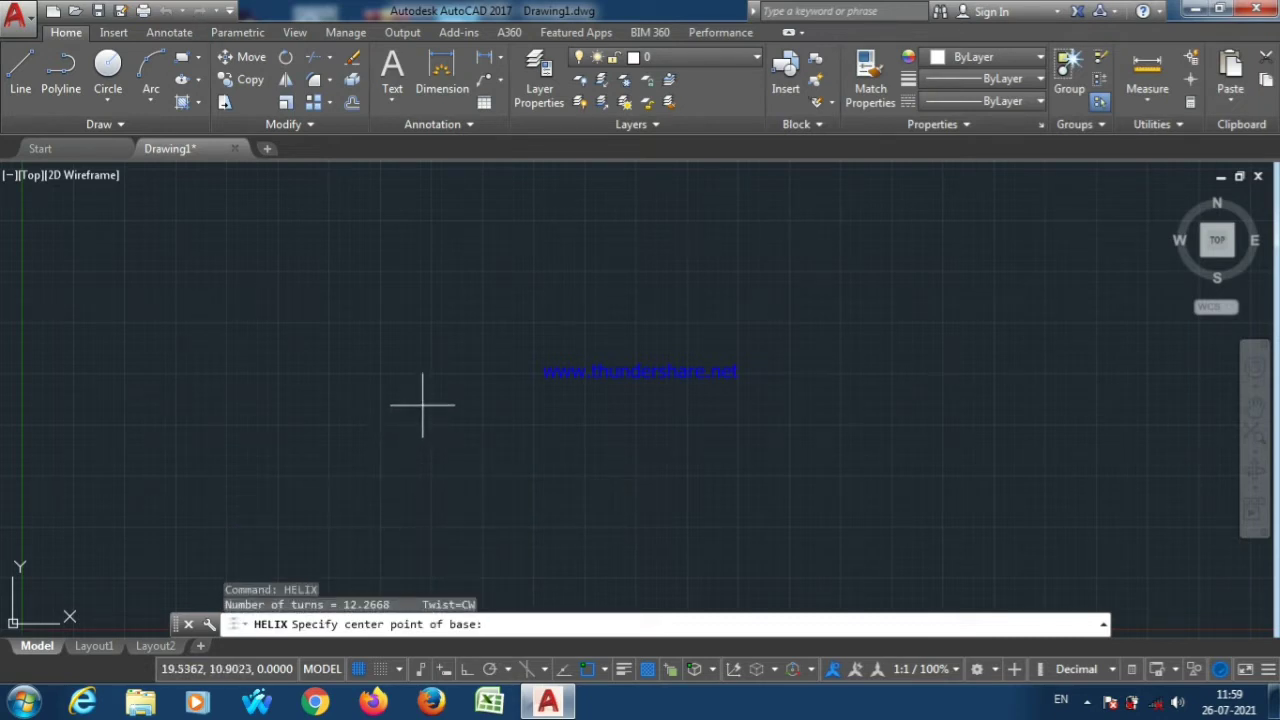
{"action": "left_click", "coordinate": [447, 342]}
{"action": "type", "text": "5"}
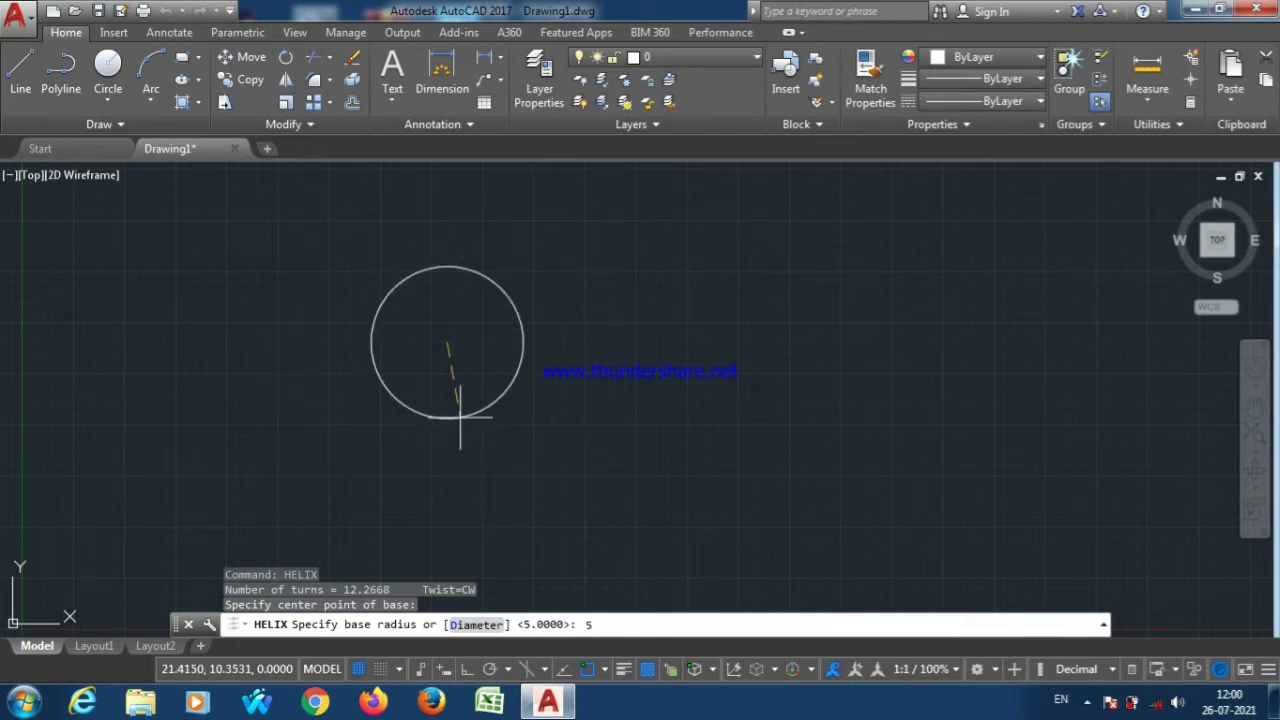
{"action": "key", "text": "Return"}
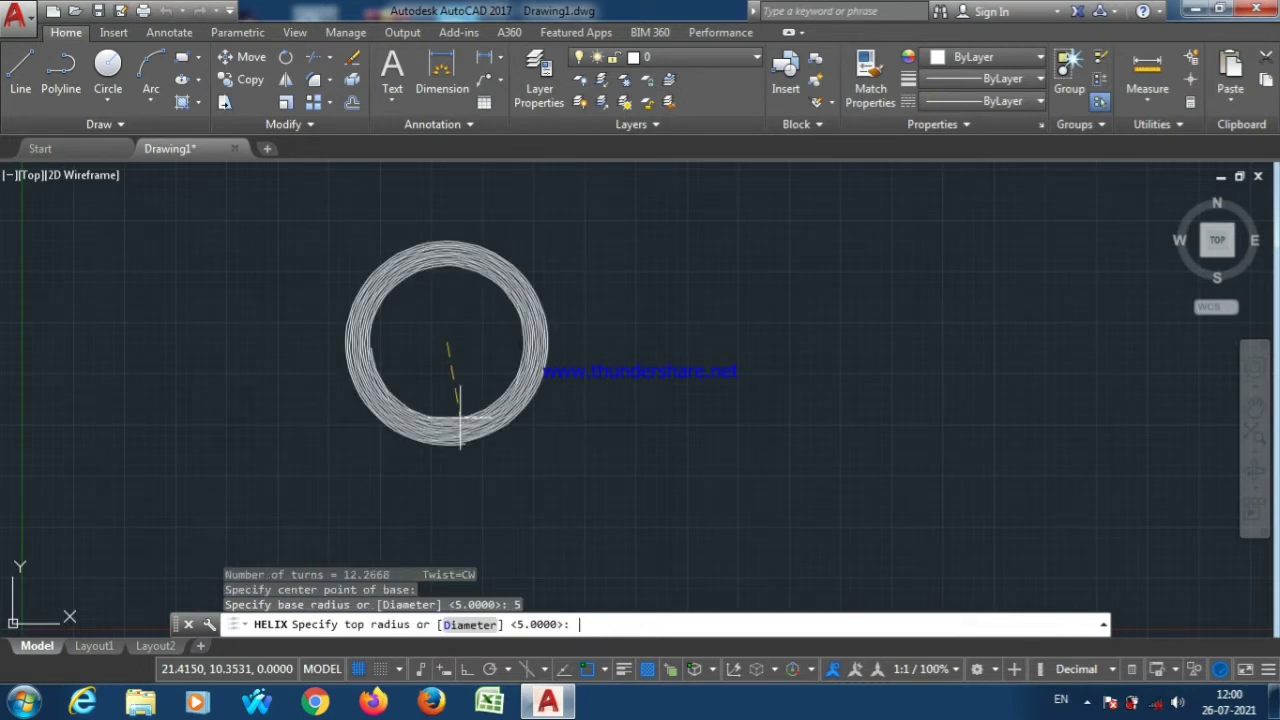
{"action": "key", "text": "Return"}
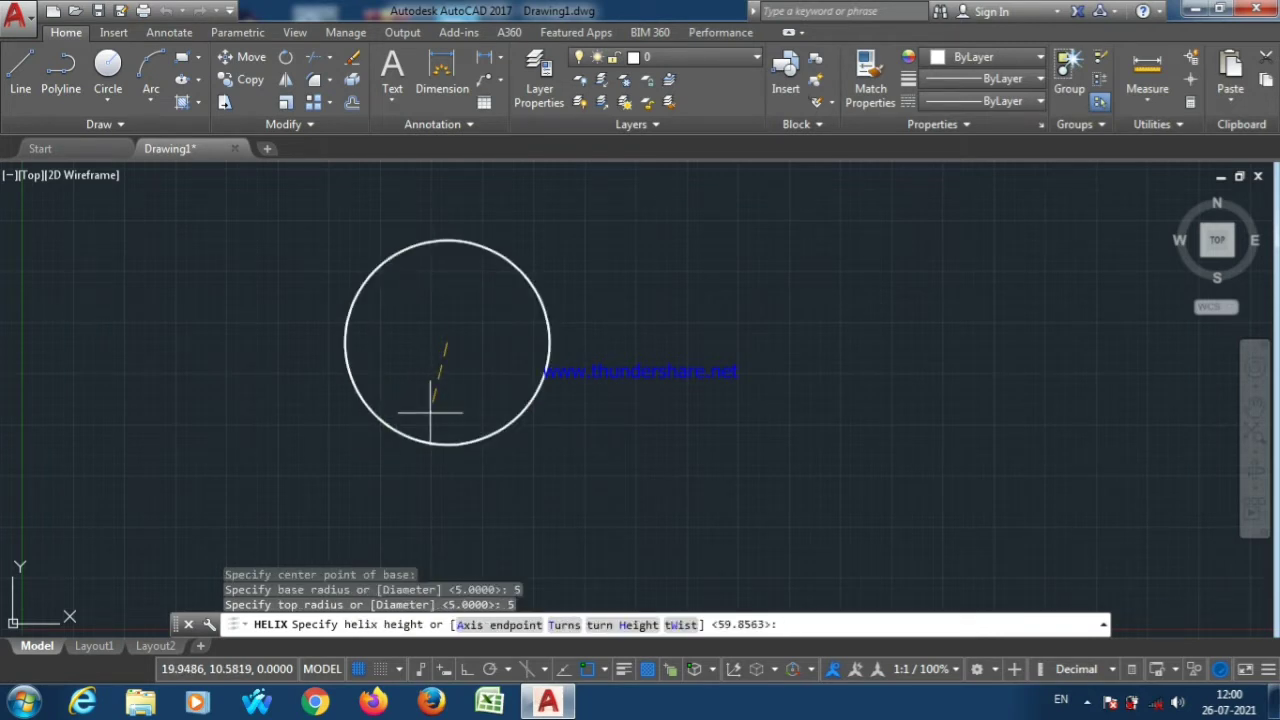
{"action": "key", "text": "Return"}
Switch the viewport from Top to SW Isometric and zoom to frame the helix
{"action": "scroll", "coordinate": [430, 412], "scroll_direction": "up", "scroll_amount": 5}
{"action": "scroll", "coordinate": [363, 503], "scroll_direction": "up", "scroll_amount": 3}
{"action": "scroll", "coordinate": [381, 488], "scroll_direction": "up", "scroll_amount": 3}
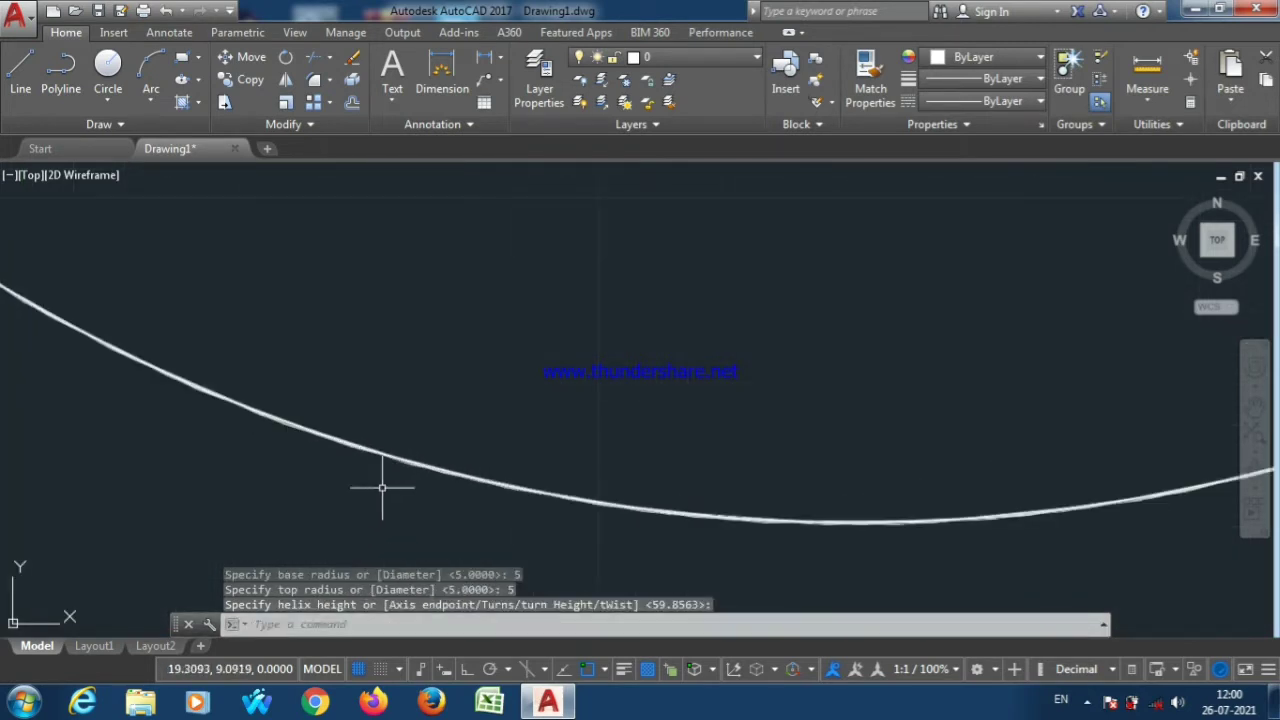
{"action": "scroll", "coordinate": [381, 488], "scroll_direction": "down", "scroll_amount": 5}
{"action": "scroll", "coordinate": [406, 449], "scroll_direction": "down", "scroll_amount": 8}
{"action": "scroll", "coordinate": [414, 417], "scroll_direction": "up", "scroll_amount": 4}
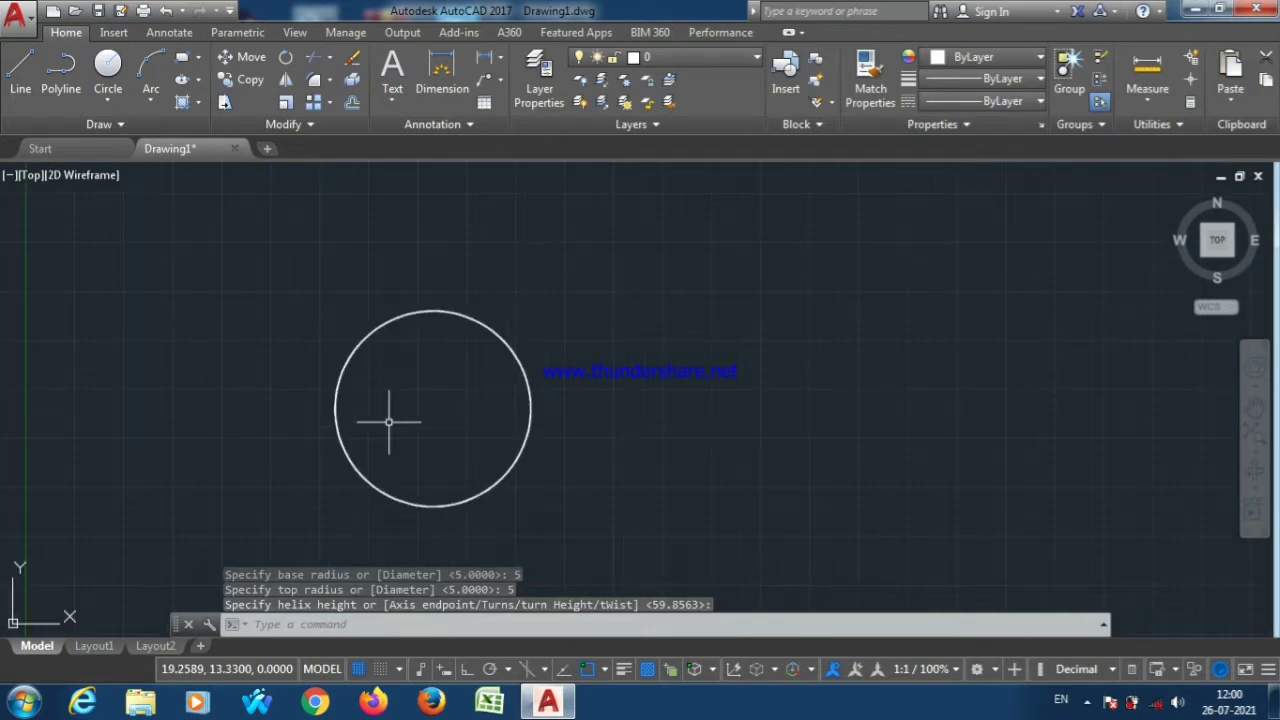
{"action": "left_click", "coordinate": [31, 178]}
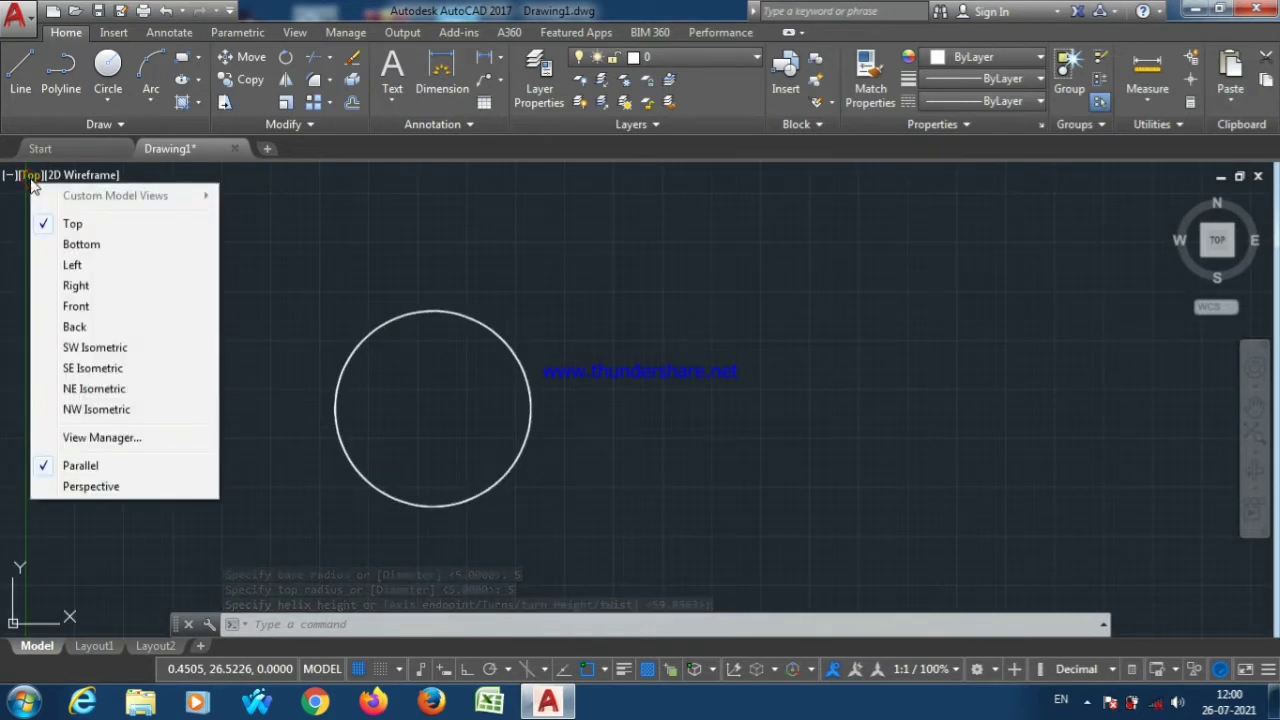
{"action": "left_click", "coordinate": [78, 347]}
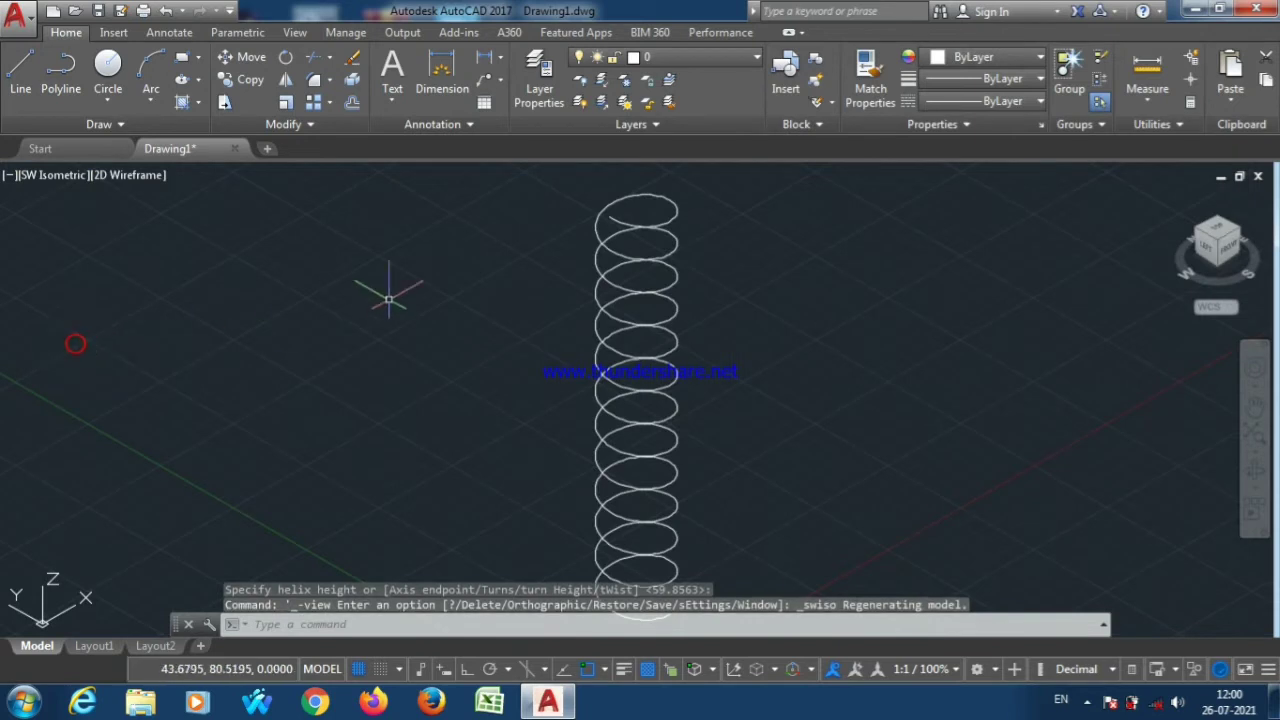
{"action": "scroll", "coordinate": [505, 262], "scroll_direction": "down", "scroll_amount": 2}
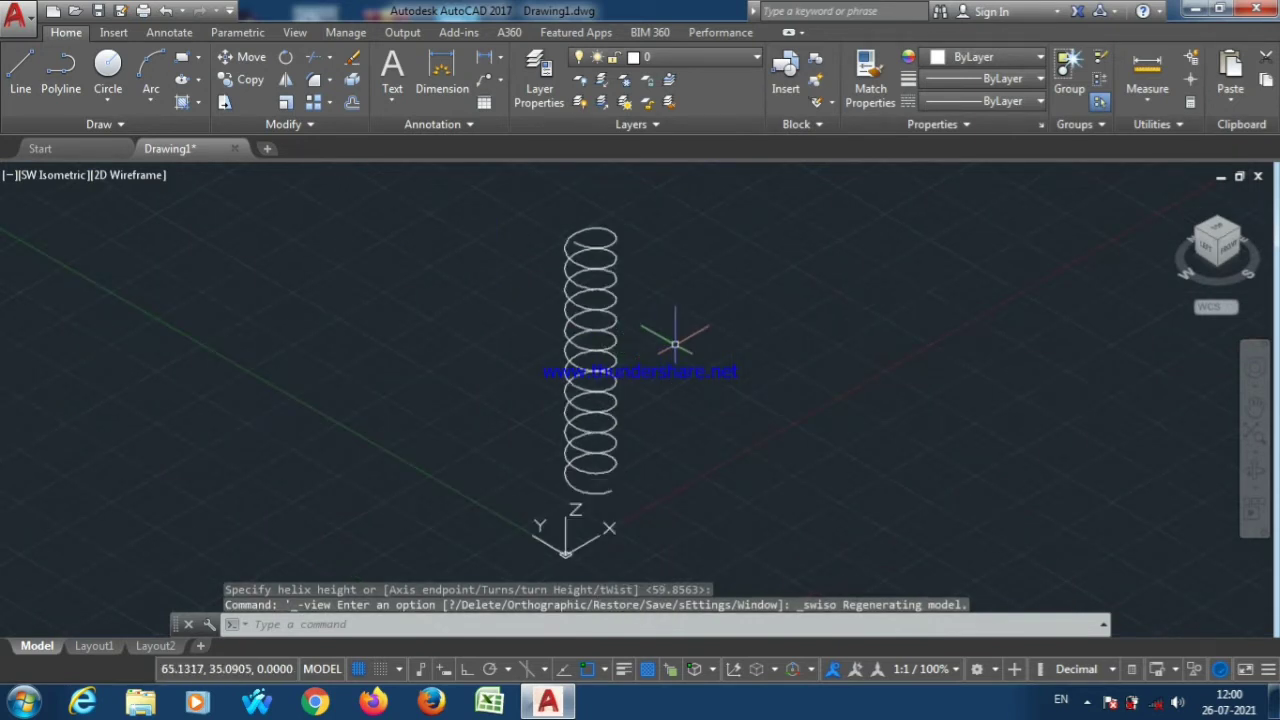
{"action": "scroll", "coordinate": [700, 355], "scroll_direction": "up", "scroll_amount": 2}
{"action": "scroll", "coordinate": [360, 400], "scroll_direction": "down", "scroll_amount": 3}
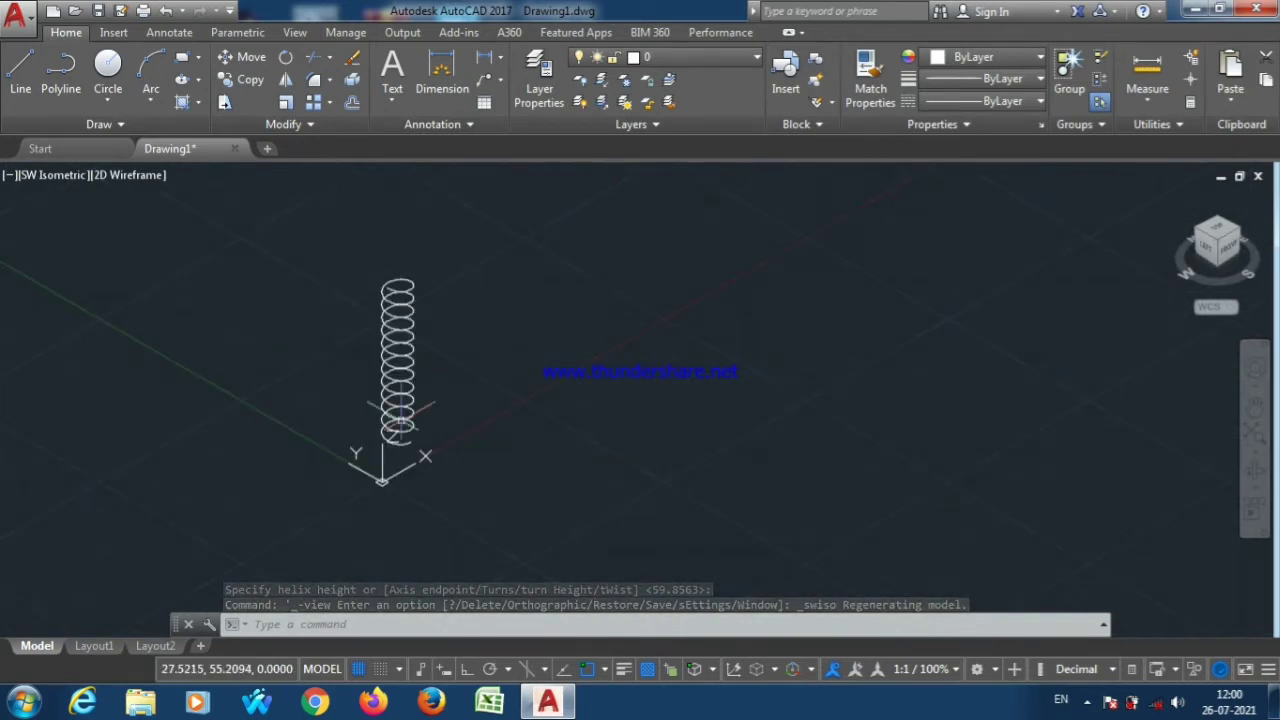
{"action": "scroll", "coordinate": [415, 590], "scroll_direction": "up", "scroll_amount": 2}
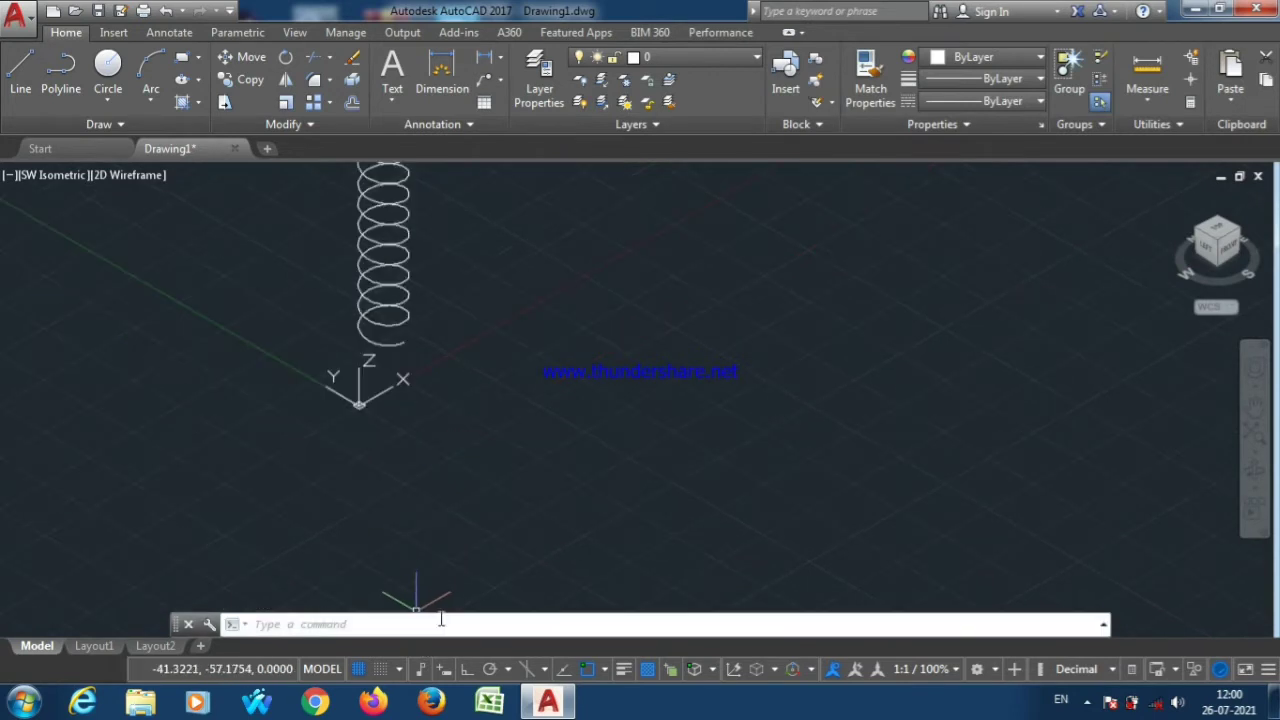
{"action": "left_click", "coordinate": [440, 622]}
Add a second radius-5 helix with 15 turns to the right of the first
{"action": "type", "text": "hel"}
{"action": "type", "text": "i"}
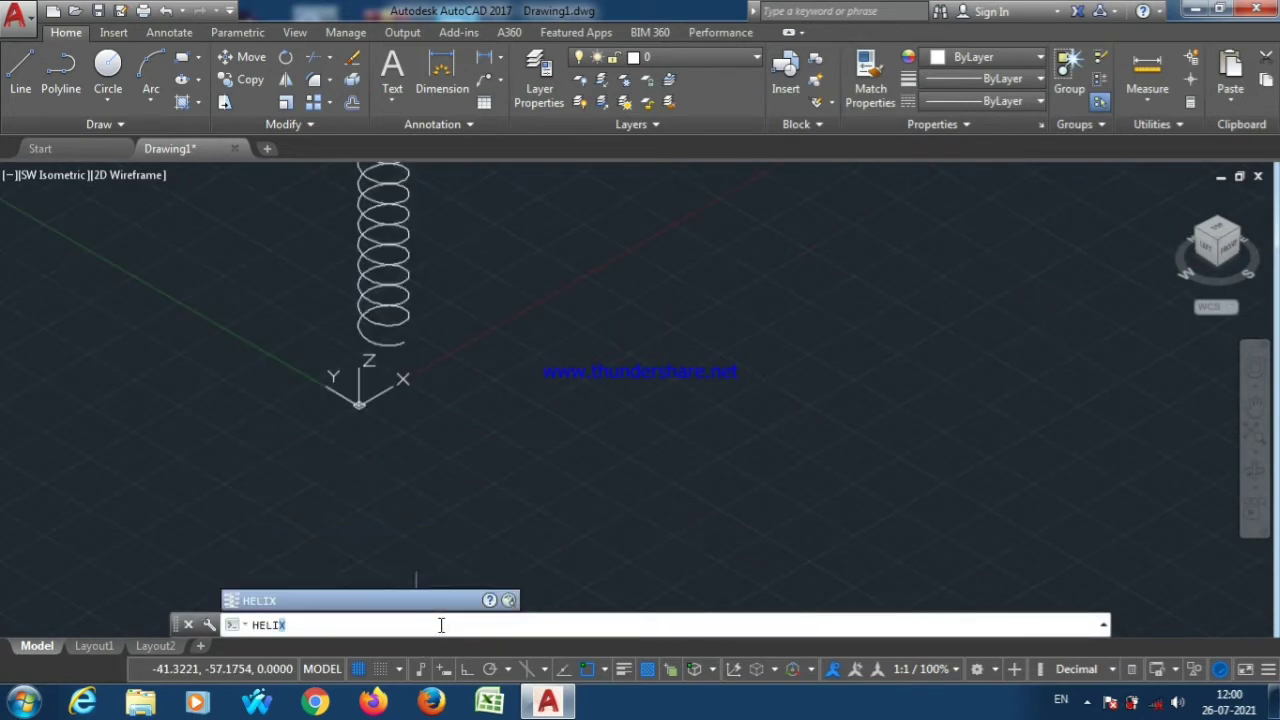
{"action": "key", "text": "Return"}
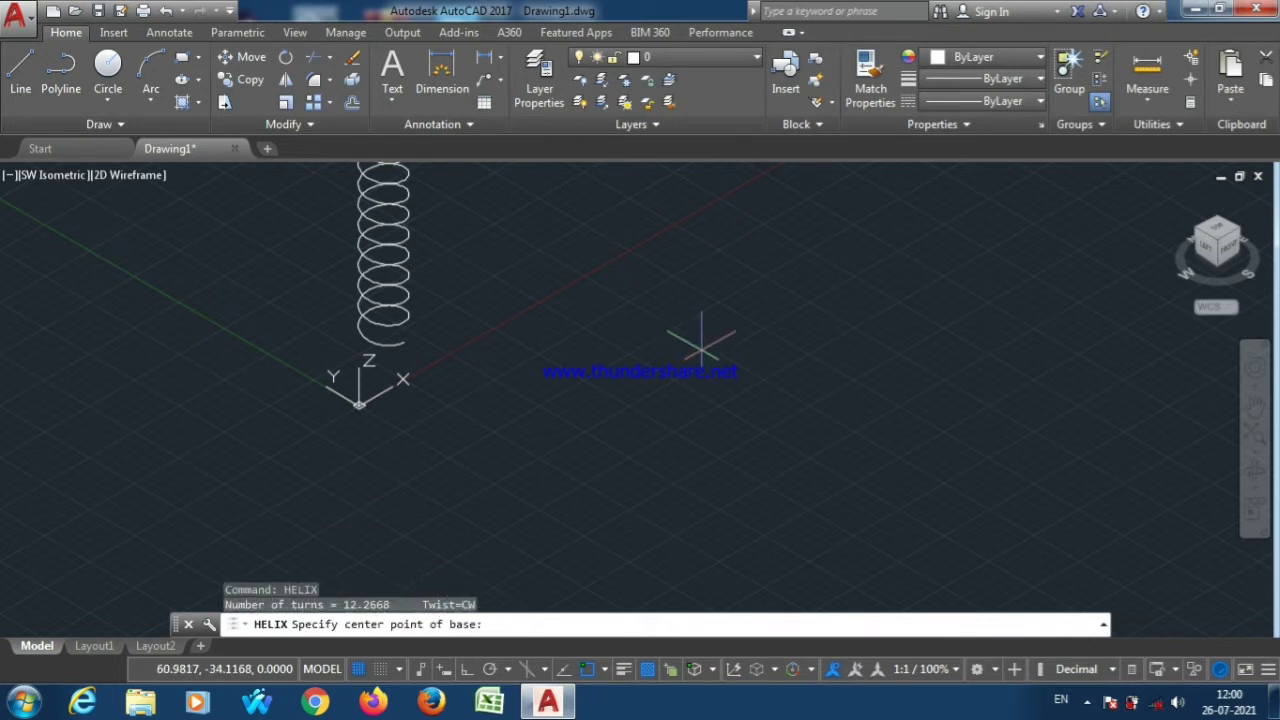
{"action": "left_click", "coordinate": [701, 349]}
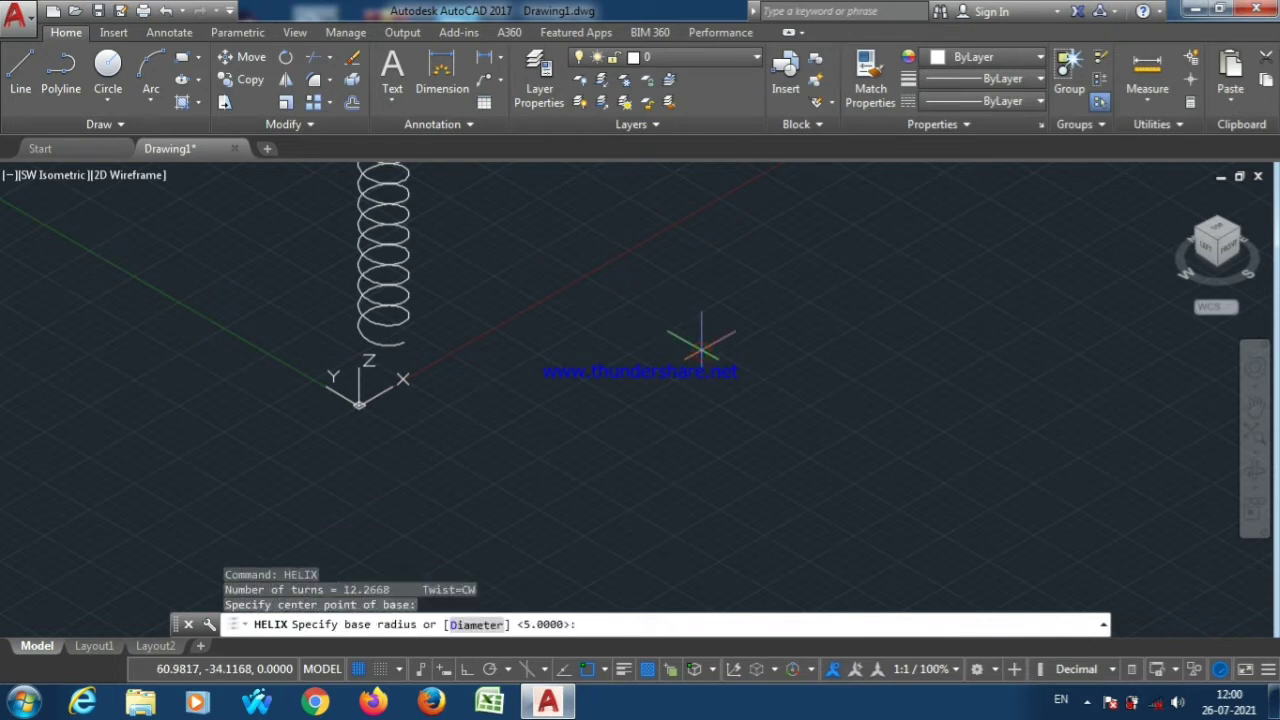
{"action": "type", "text": "5"}
{"action": "key", "text": "Return"}
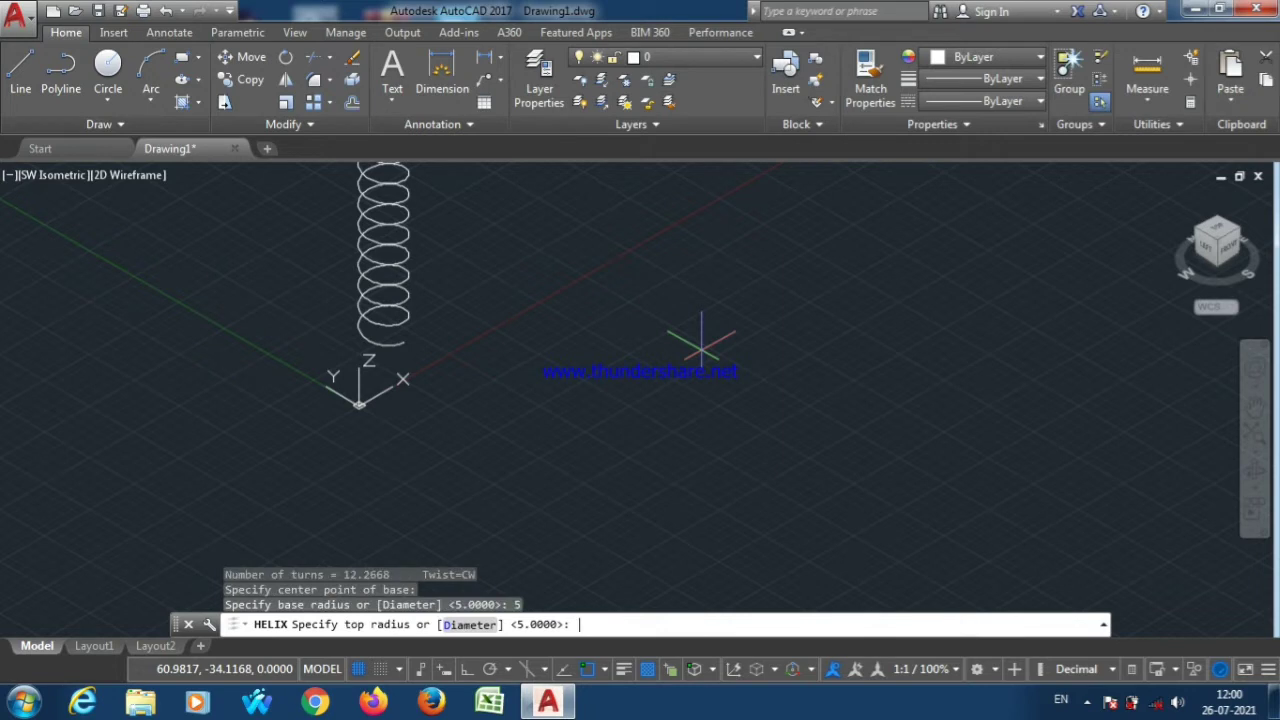
{"action": "key", "text": "Return"}
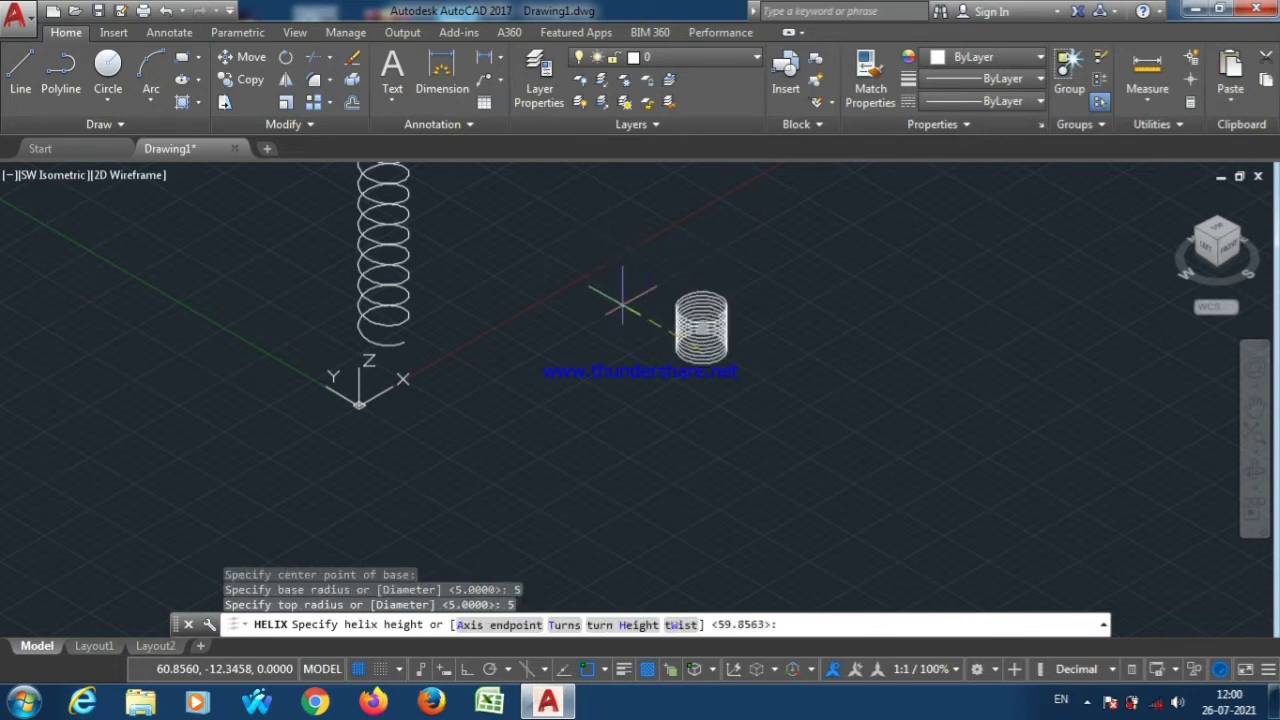
{"action": "left_click", "coordinate": [565, 625]}
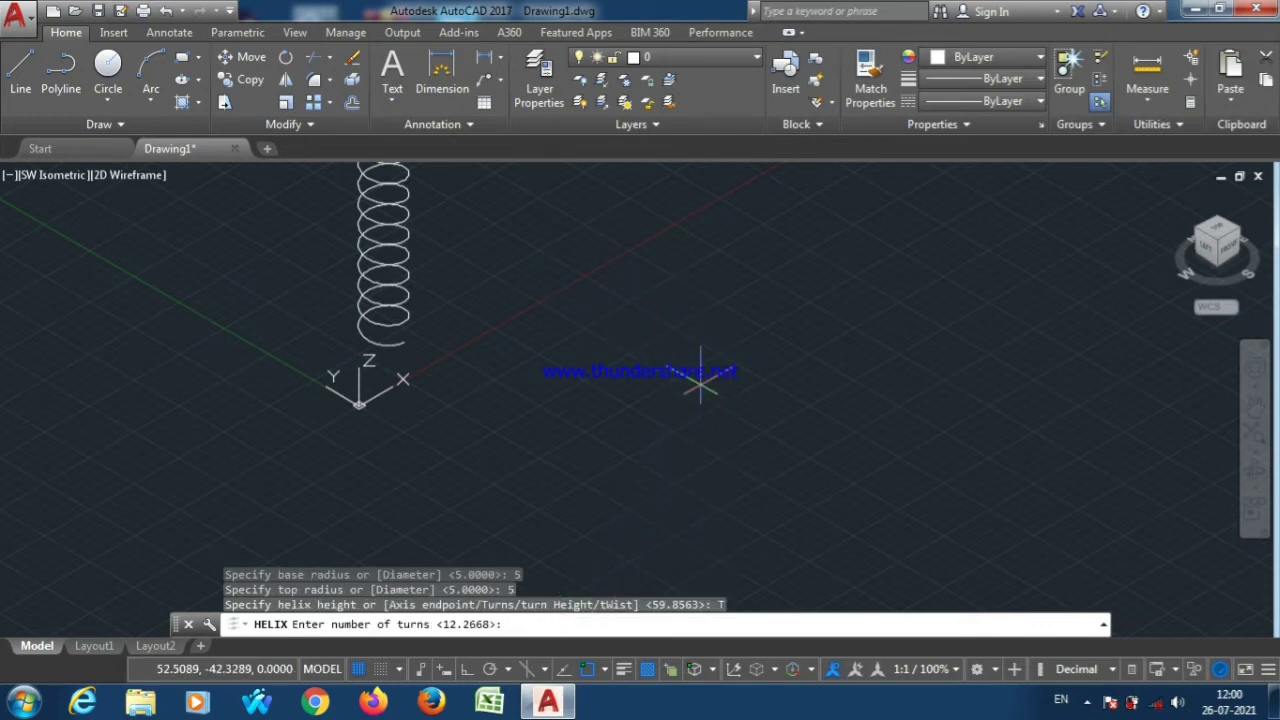
{"action": "type", "text": "15"}
{"action": "key", "text": "Return"}
{"action": "scroll", "coordinate": [690, 225], "scroll_direction": "down", "scroll_amount": 2}
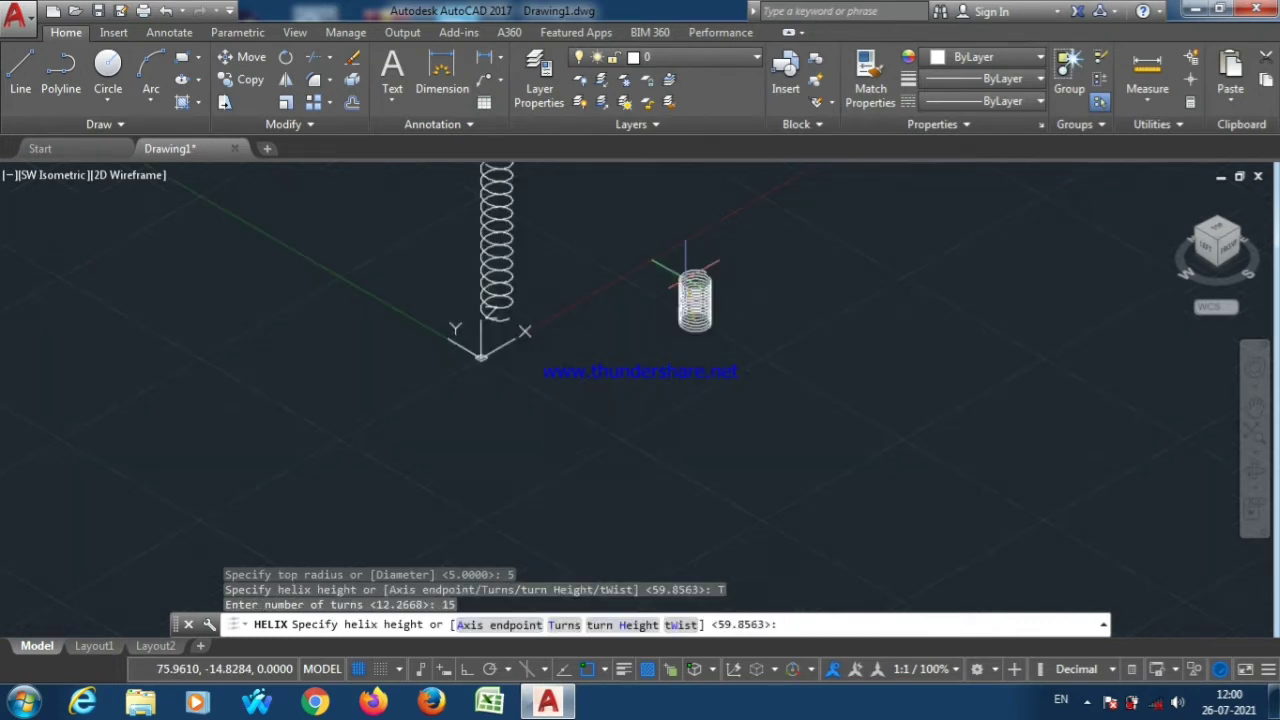
{"action": "scroll", "coordinate": [700, 182], "scroll_direction": "up", "scroll_amount": 4}
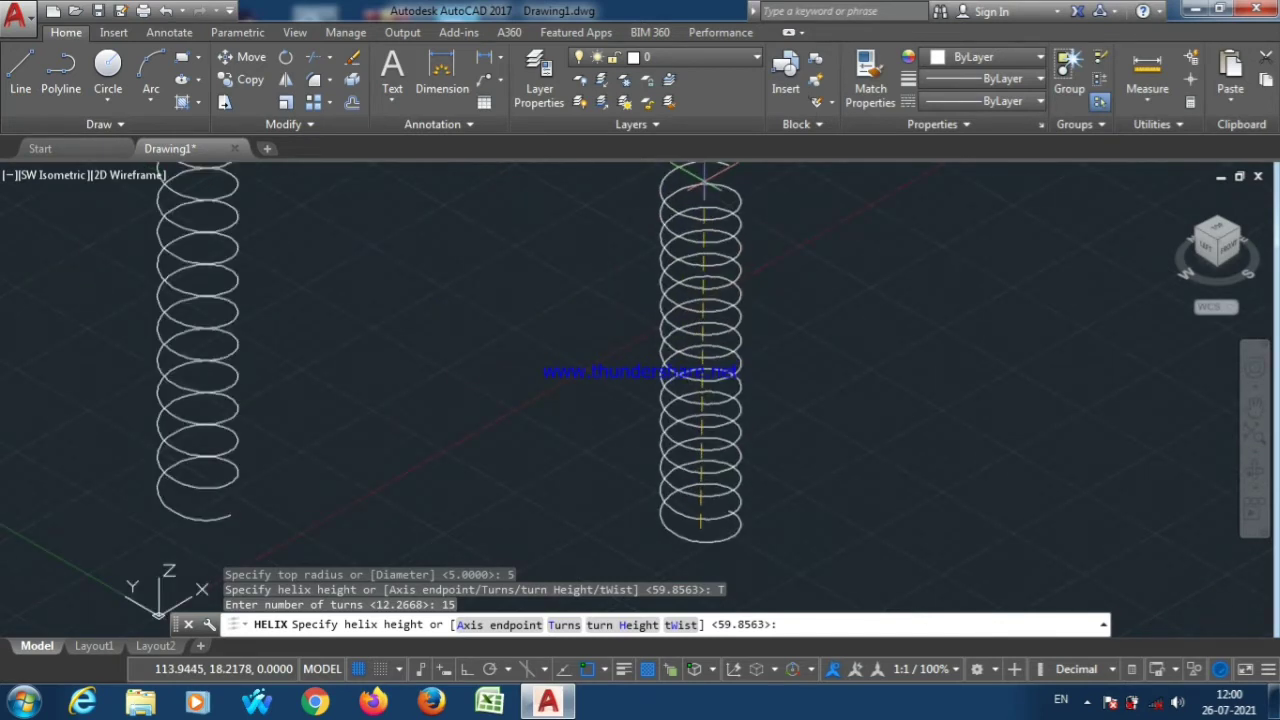
{"action": "left_click", "coordinate": [703, 185]}
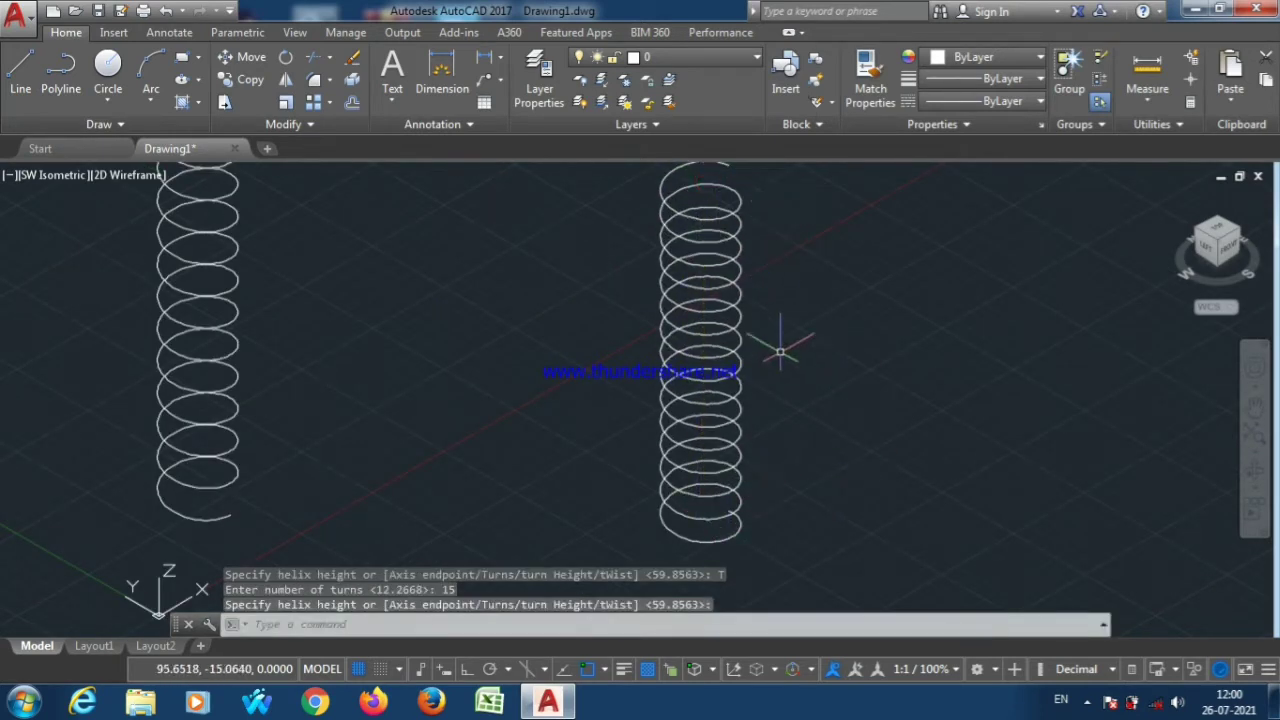
Draw a third radius-5 helix between the first two, with 5 units between turns
{"action": "left_click", "coordinate": [505, 625]}
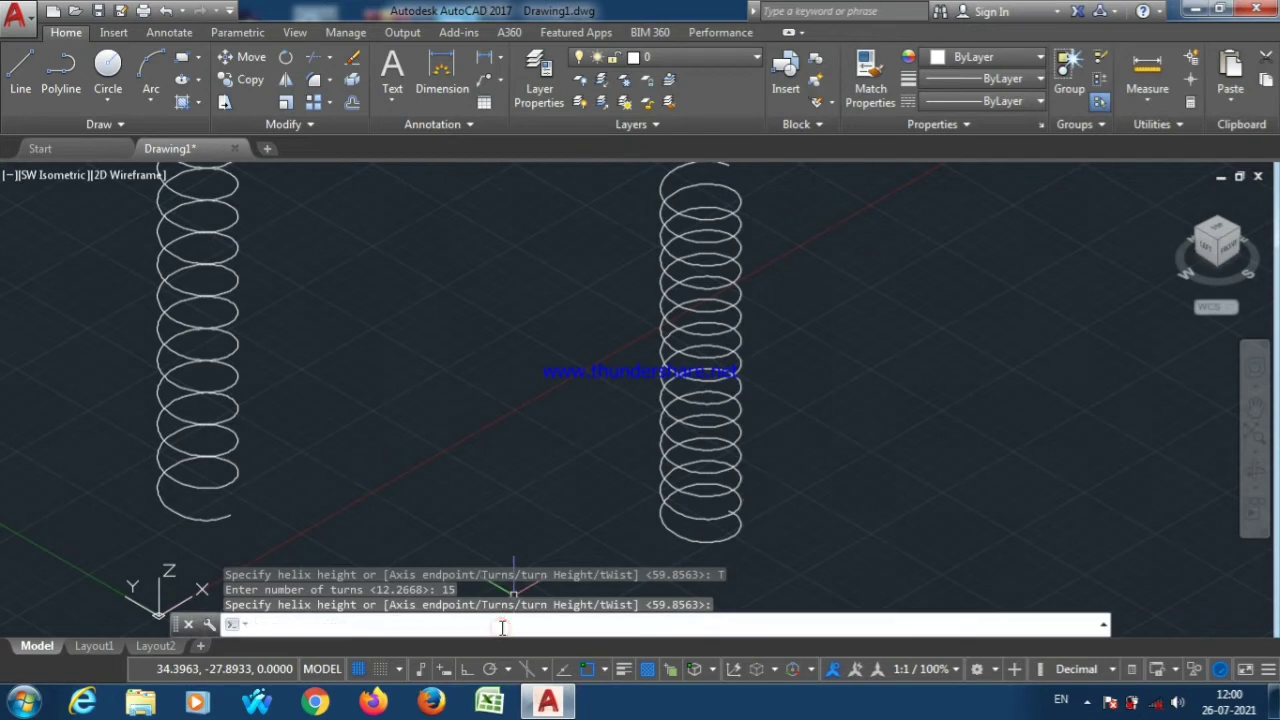
{"action": "type", "text": "helix"}
{"action": "key", "text": "Return"}
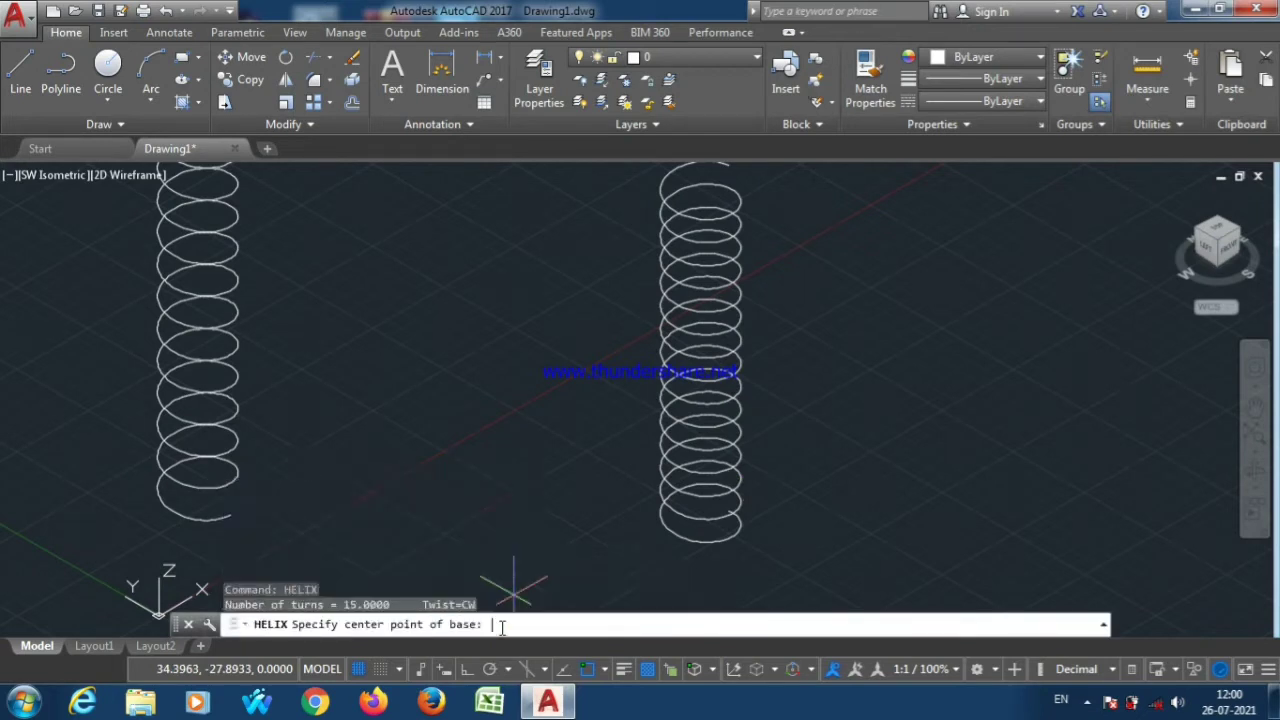
{"action": "left_click", "coordinate": [432, 413]}
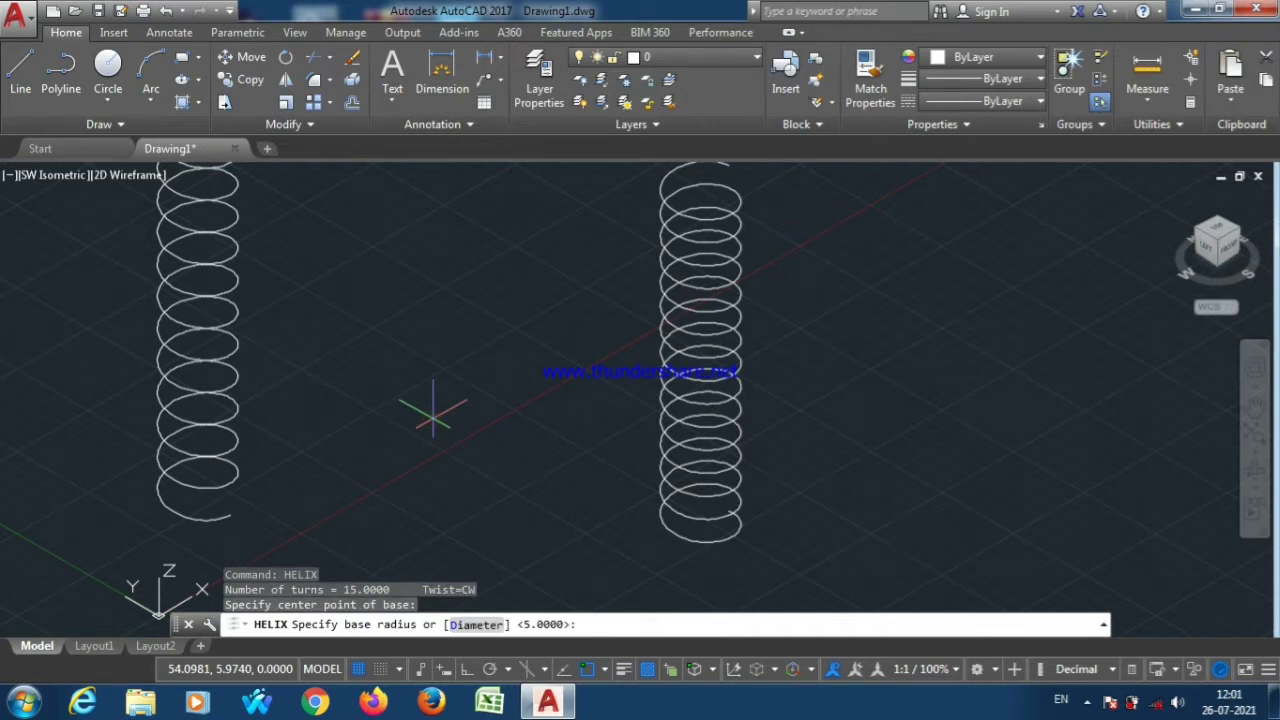
{"action": "type", "text": "5"}
{"action": "key", "text": "Return"}
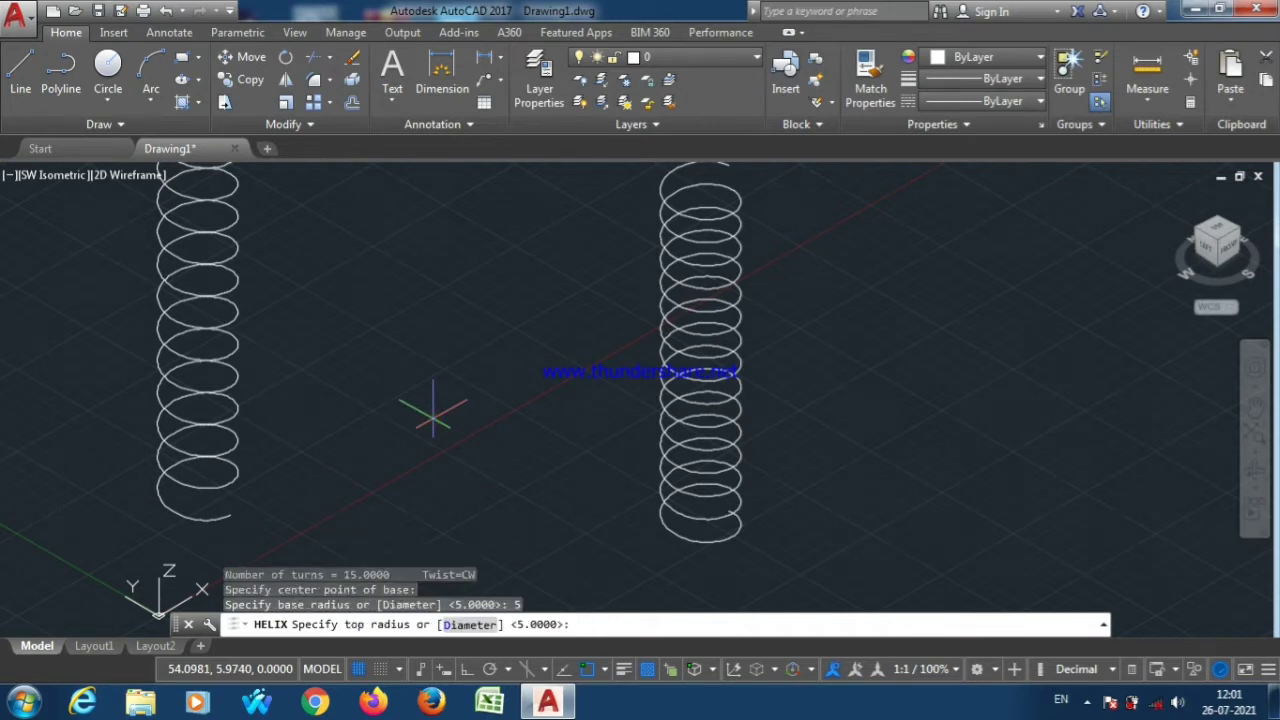
{"action": "key", "text": "Return"}
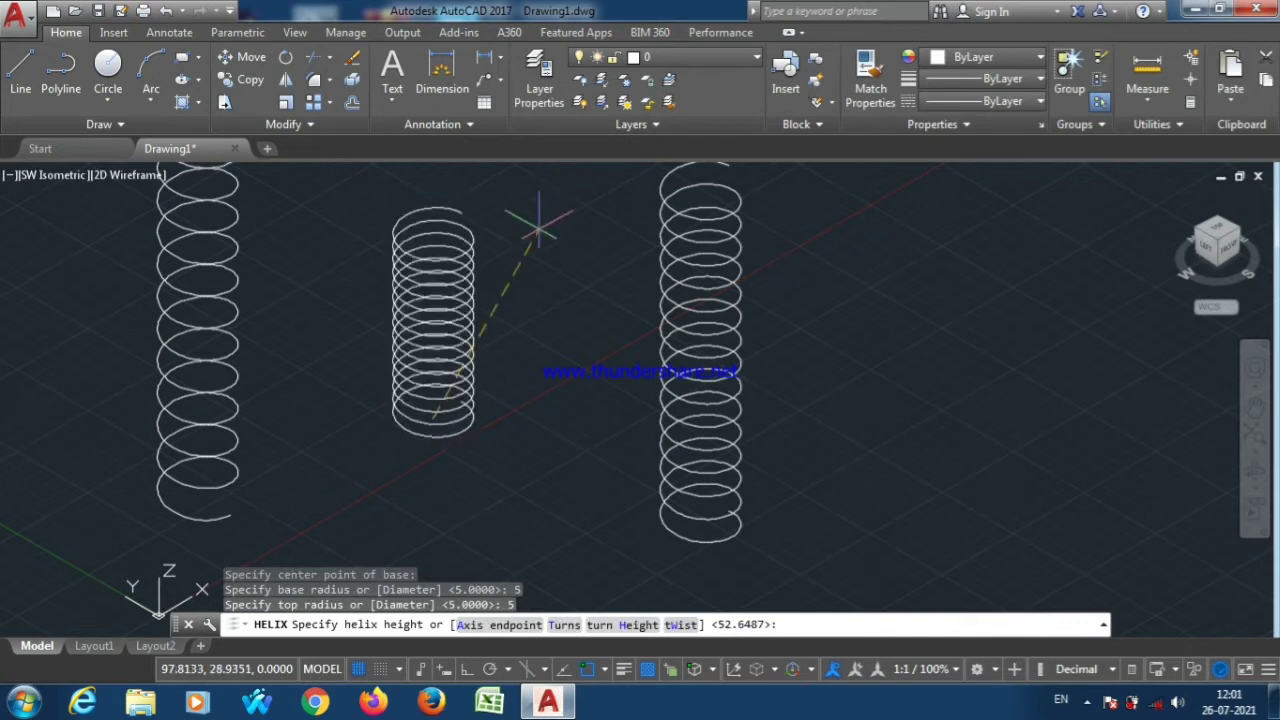
{"action": "left_click", "coordinate": [621, 627]}
{"action": "type", "text": "5"}
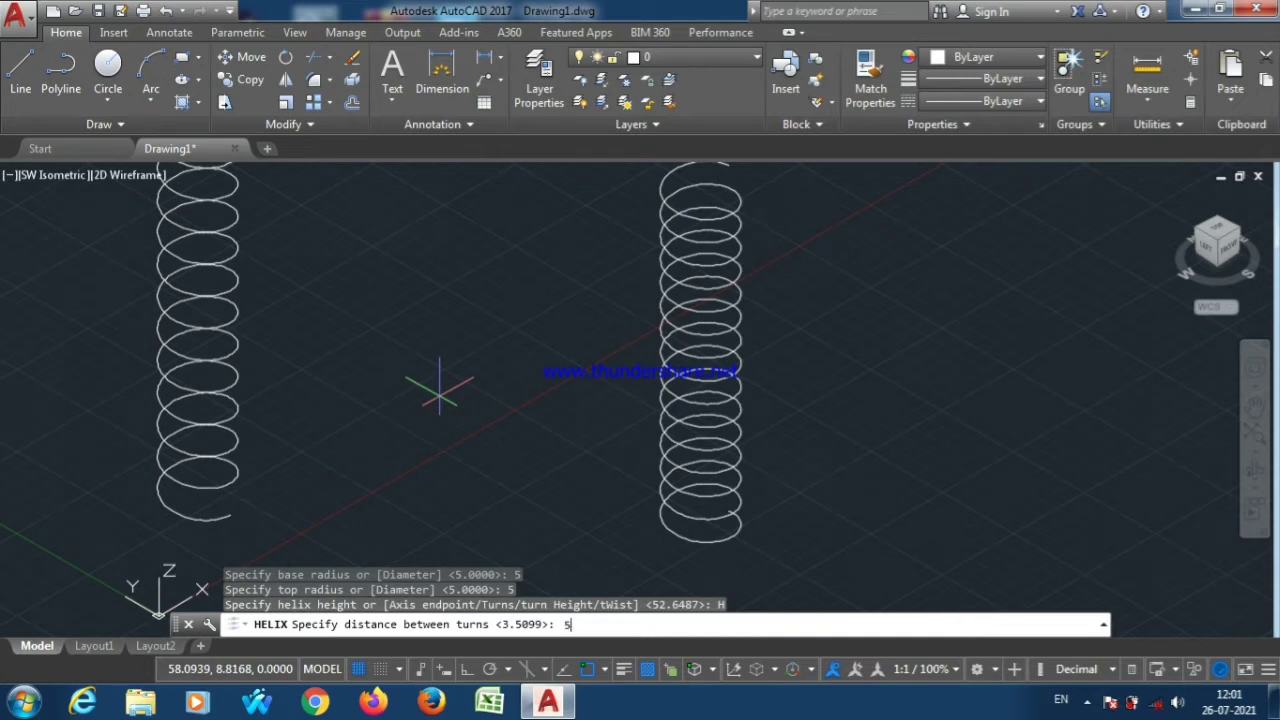
{"action": "key", "text": "Return"}
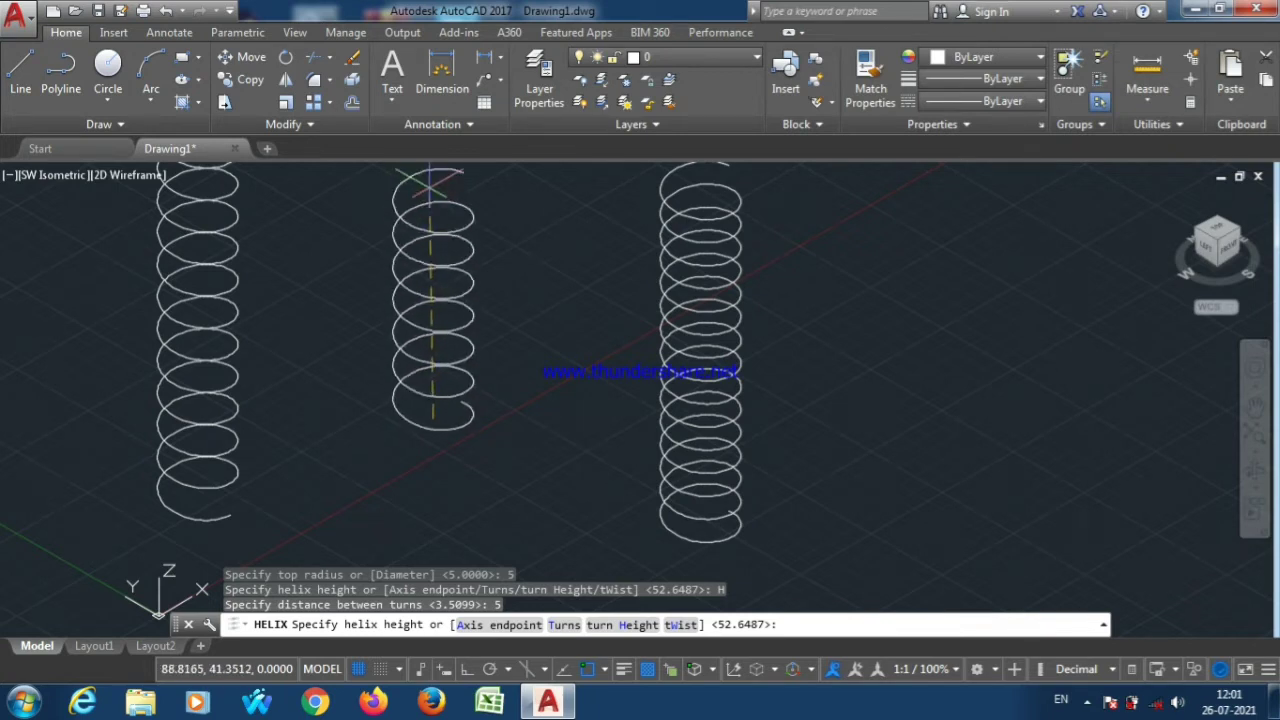
{"action": "left_click", "coordinate": [431, 185]}
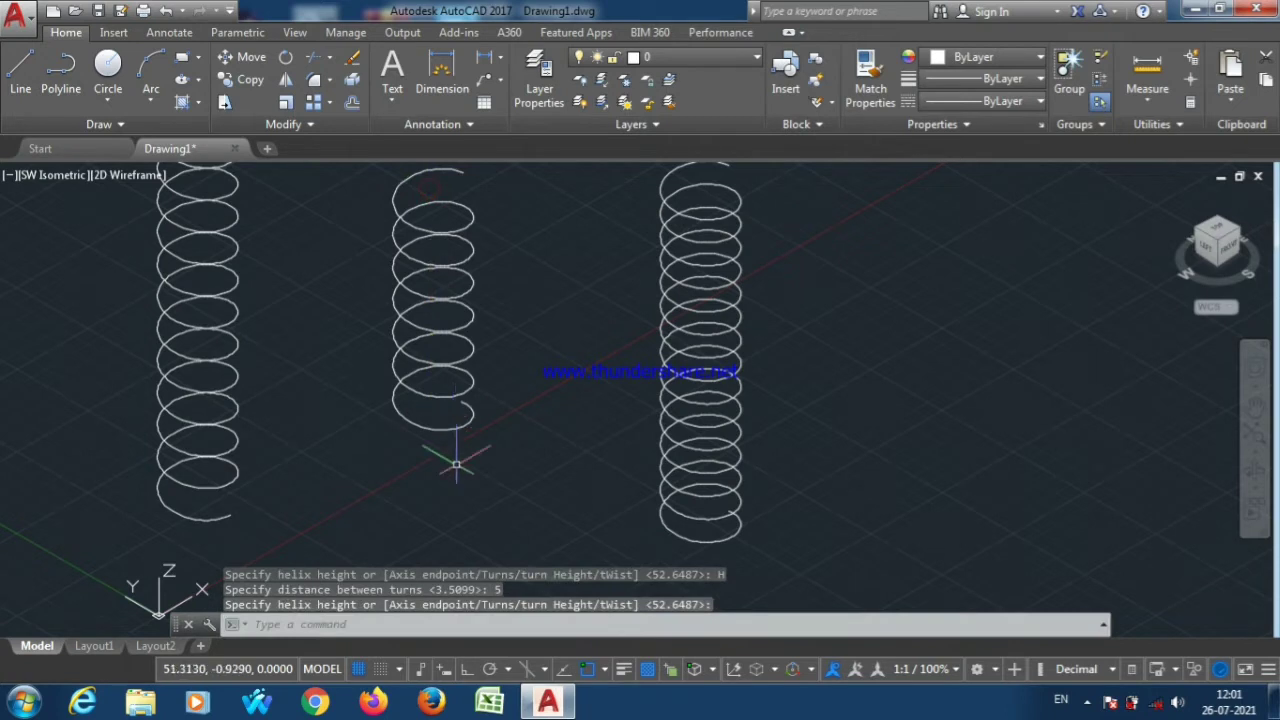
{"action": "left_click", "coordinate": [465, 622]}
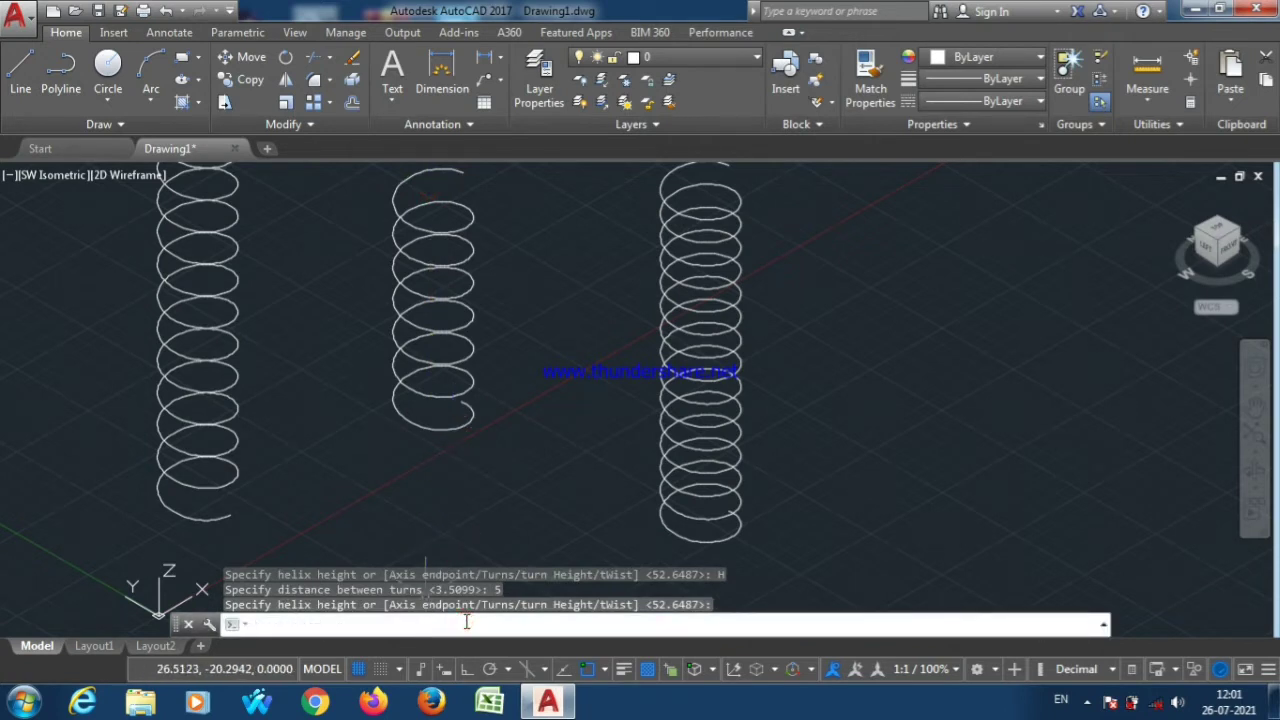
Draw a radius-5 helix on the right with its axis endpoint picked at the upper right
{"action": "type", "text": "he"}
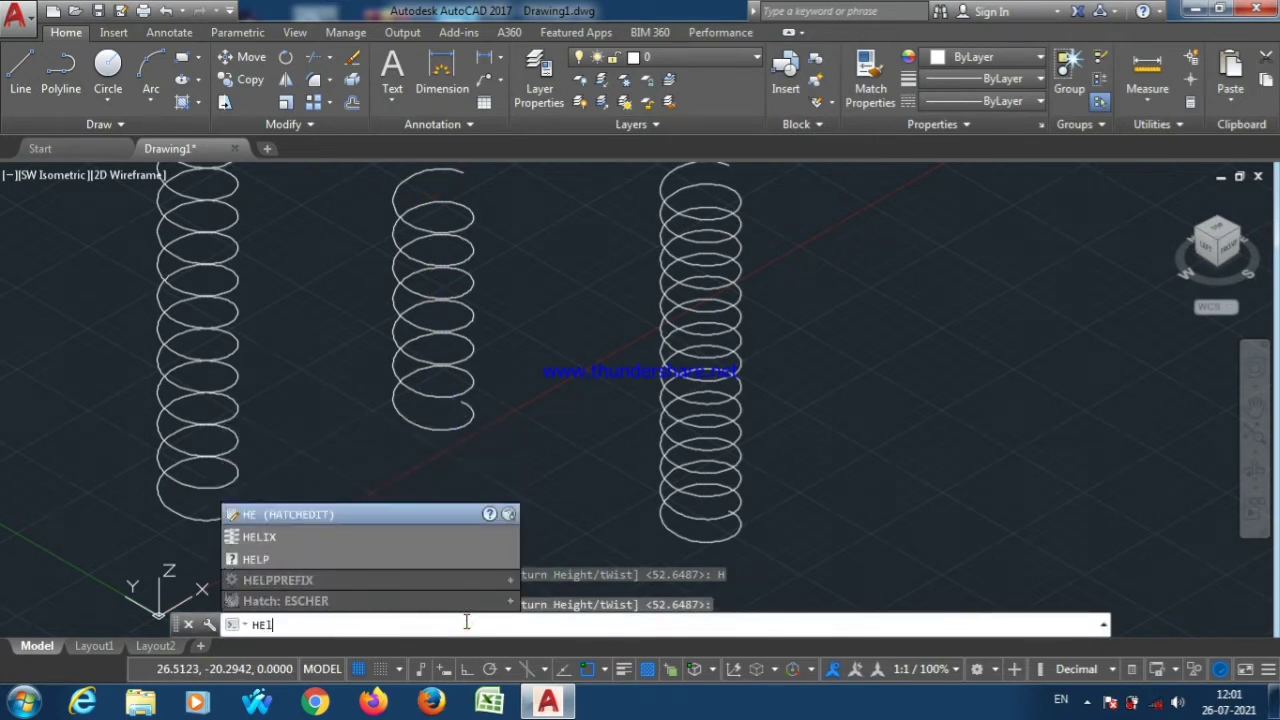
{"action": "type", "text": "ix"}
{"action": "key", "text": "Return"}
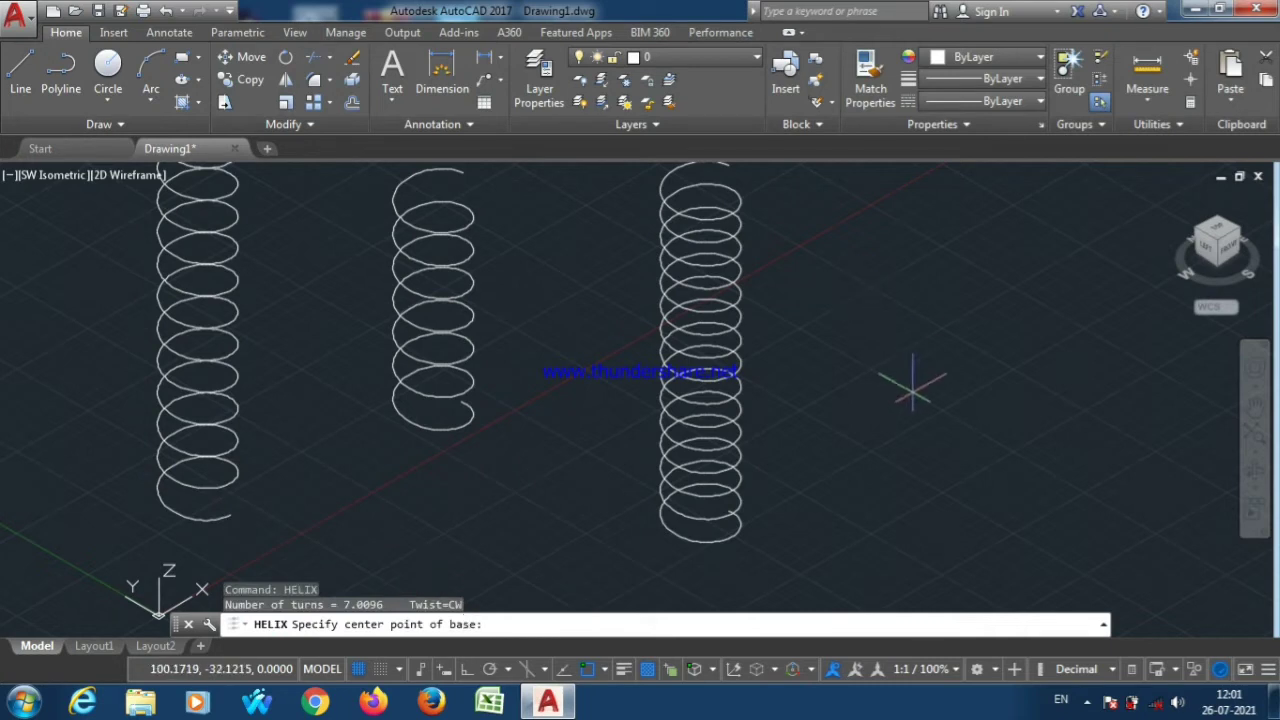
{"action": "left_click", "coordinate": [912, 389]}
{"action": "type", "text": "5"}
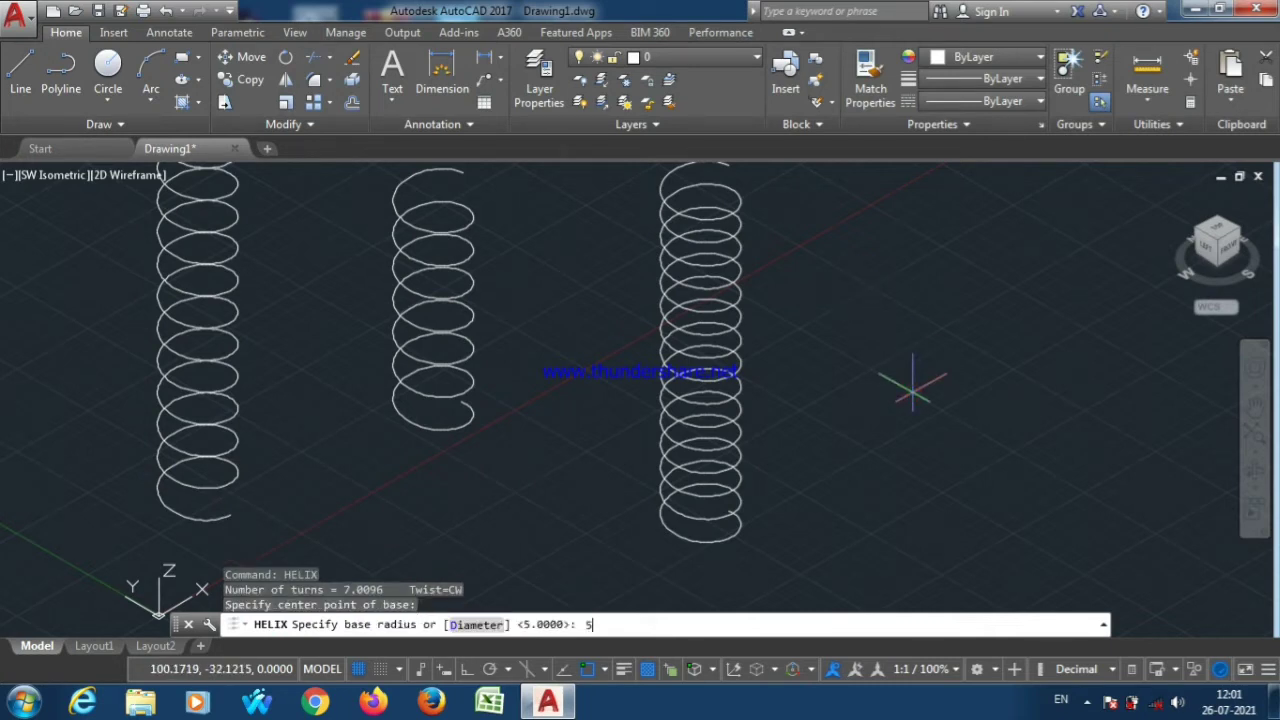
{"action": "key", "text": "Return"}
{"action": "type", "text": "5"}
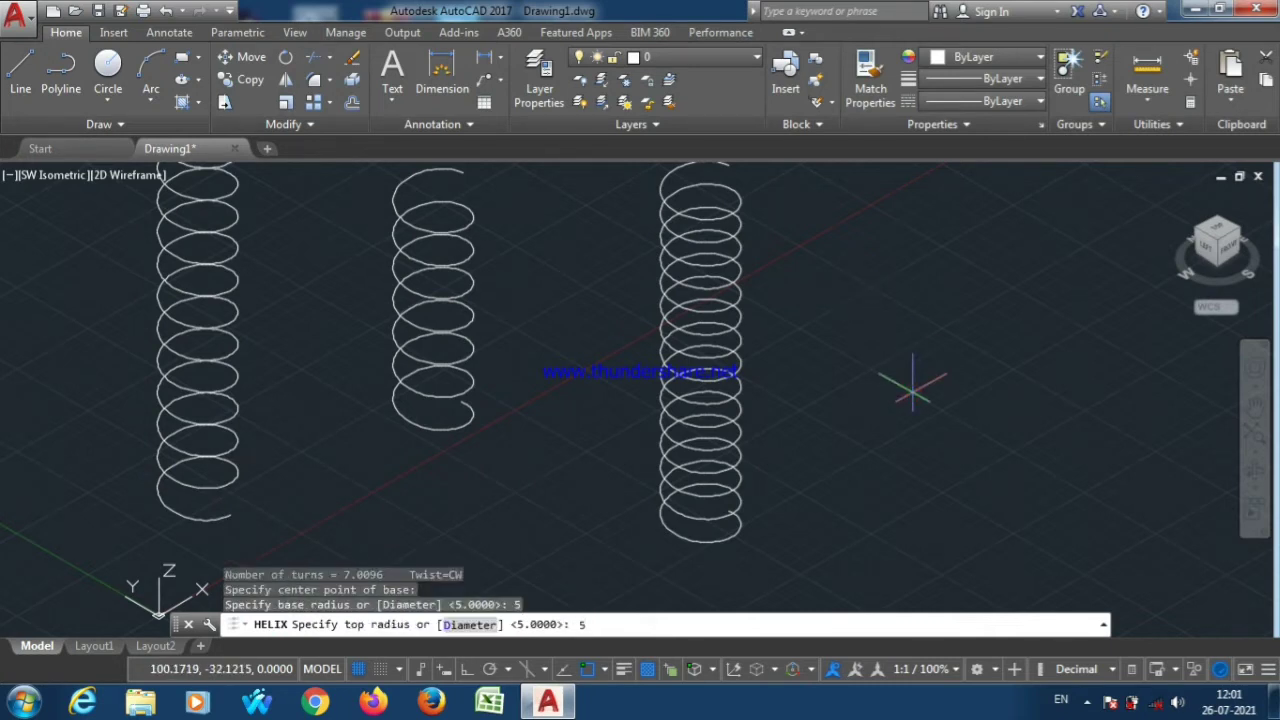
{"action": "key", "text": "Return"}
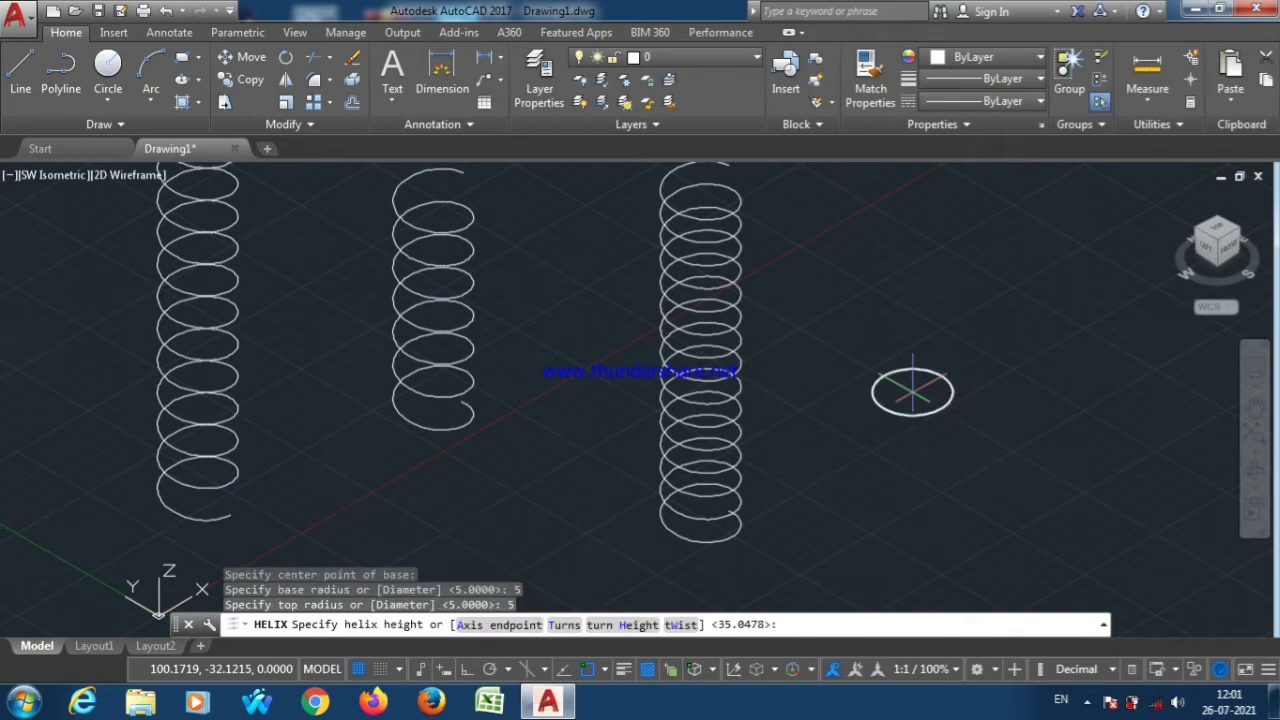
{"action": "left_click", "coordinate": [506, 636]}
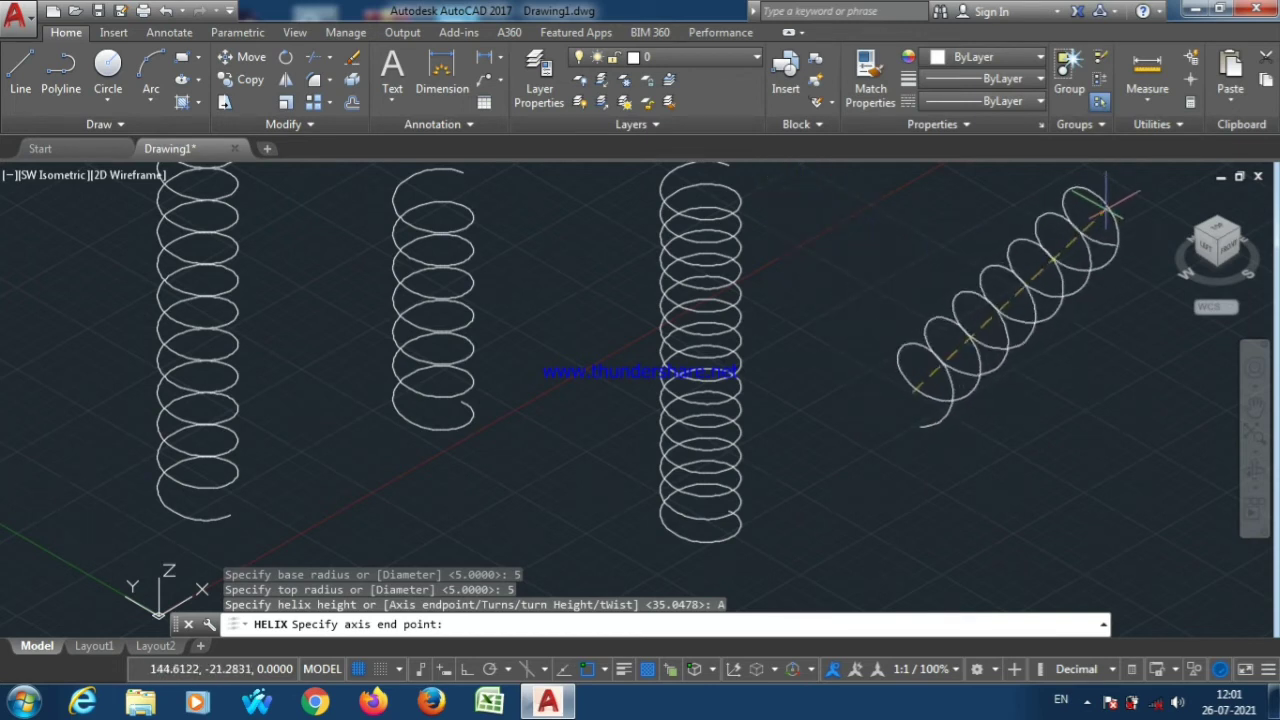
{"action": "left_click", "coordinate": [1107, 205]}
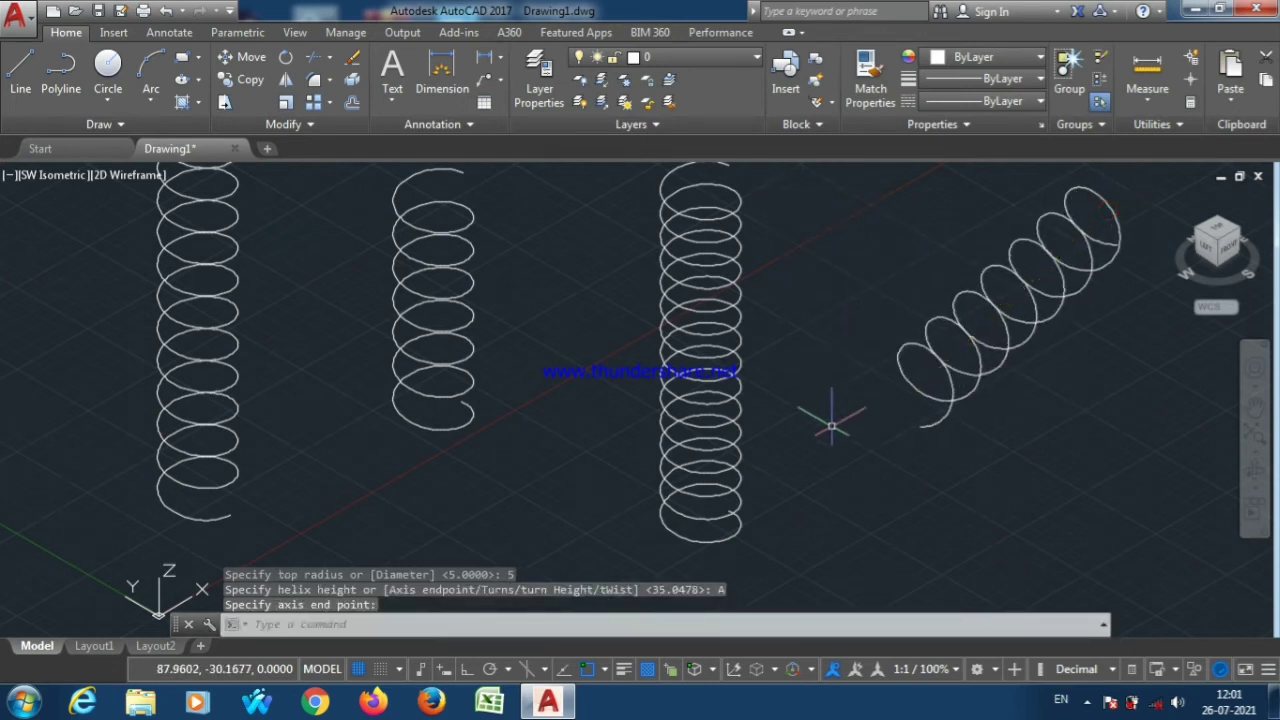
Zoom out and start a helix in the drawing's middle with base and top radius 5
{"action": "scroll", "coordinate": [343, 366], "scroll_direction": "down", "scroll_amount": 2}
{"action": "scroll", "coordinate": [340, 380], "scroll_direction": "down", "scroll_amount": 4}
{"action": "scroll", "coordinate": [700, 414], "scroll_direction": "down", "scroll_amount": 5}
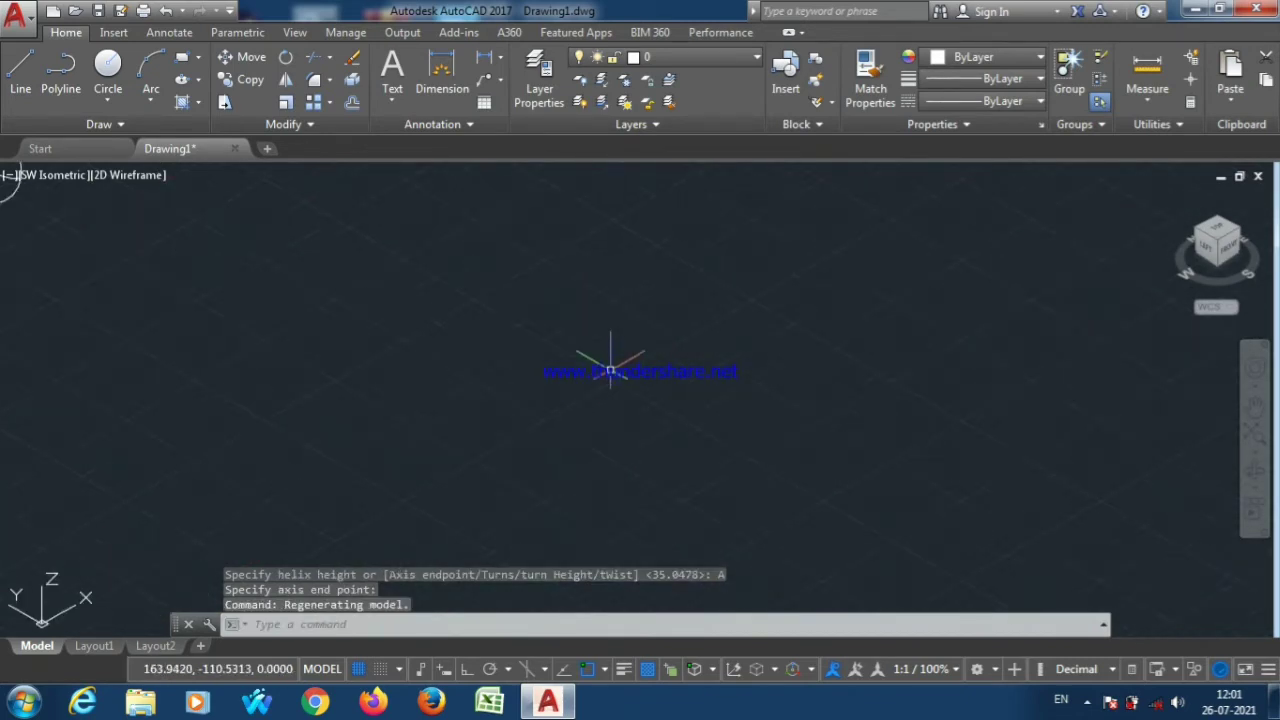
{"action": "type", "text": "H"}
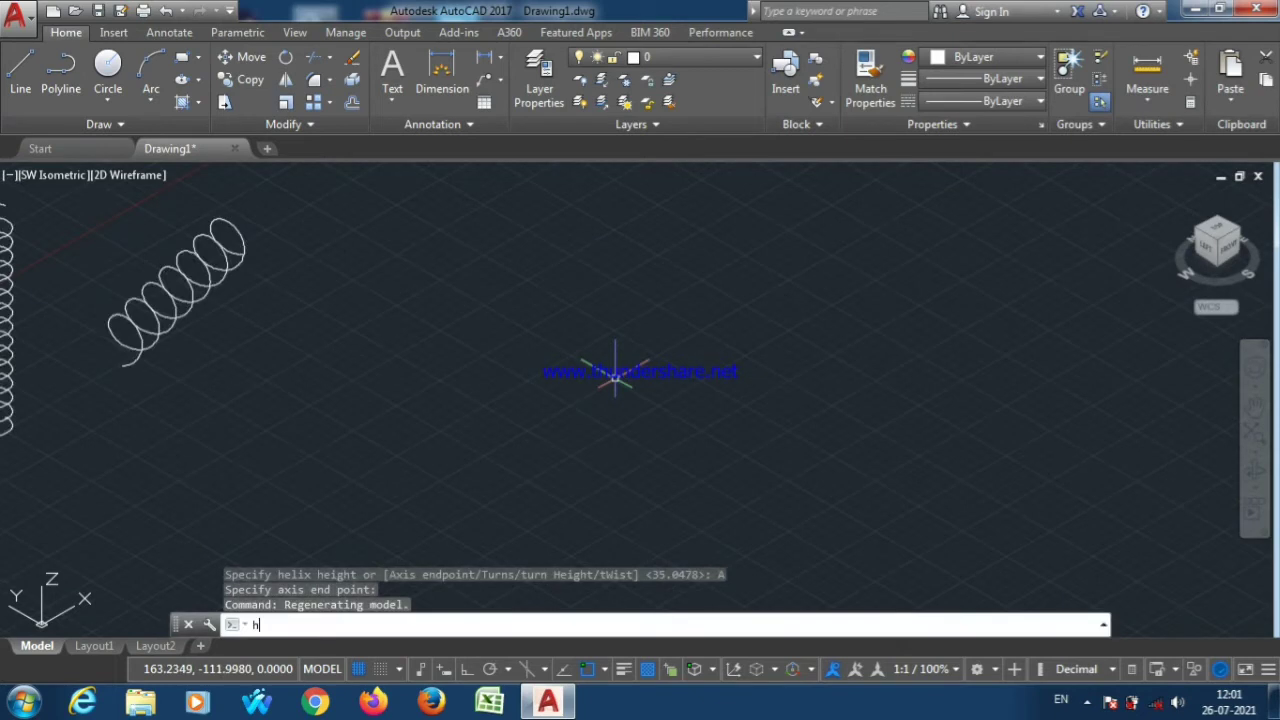
{"action": "type", "text": "Eix"}
{"action": "key", "text": "Return"}
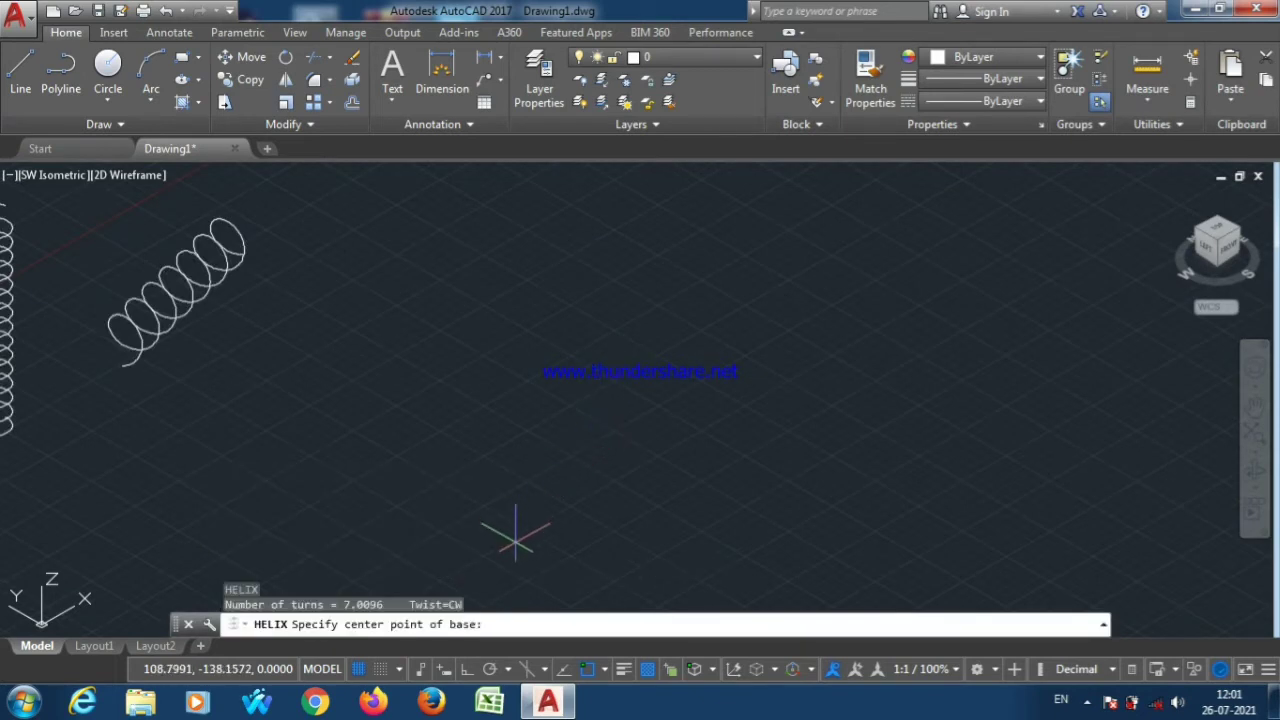
{"action": "left_click", "coordinate": [588, 424]}
{"action": "type", "text": "5"}
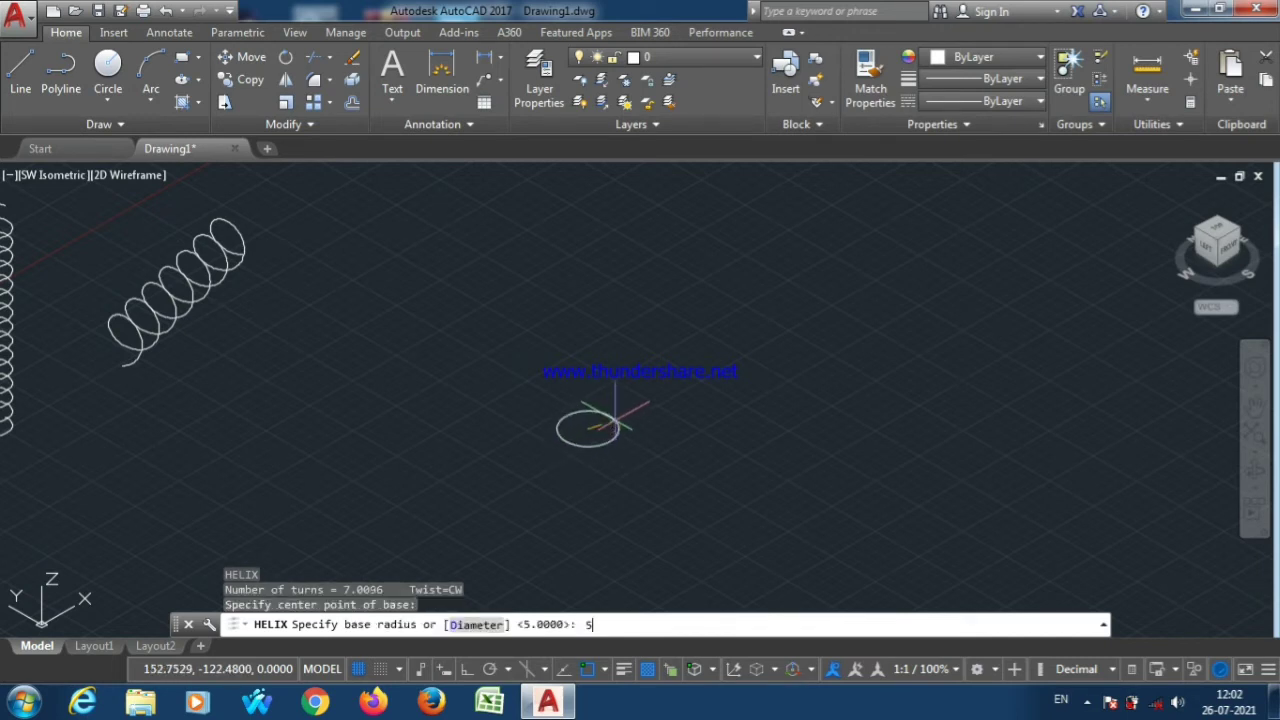
{"action": "key", "text": "Return"}
{"action": "type", "text": "5"}
{"action": "key", "text": "Return"}
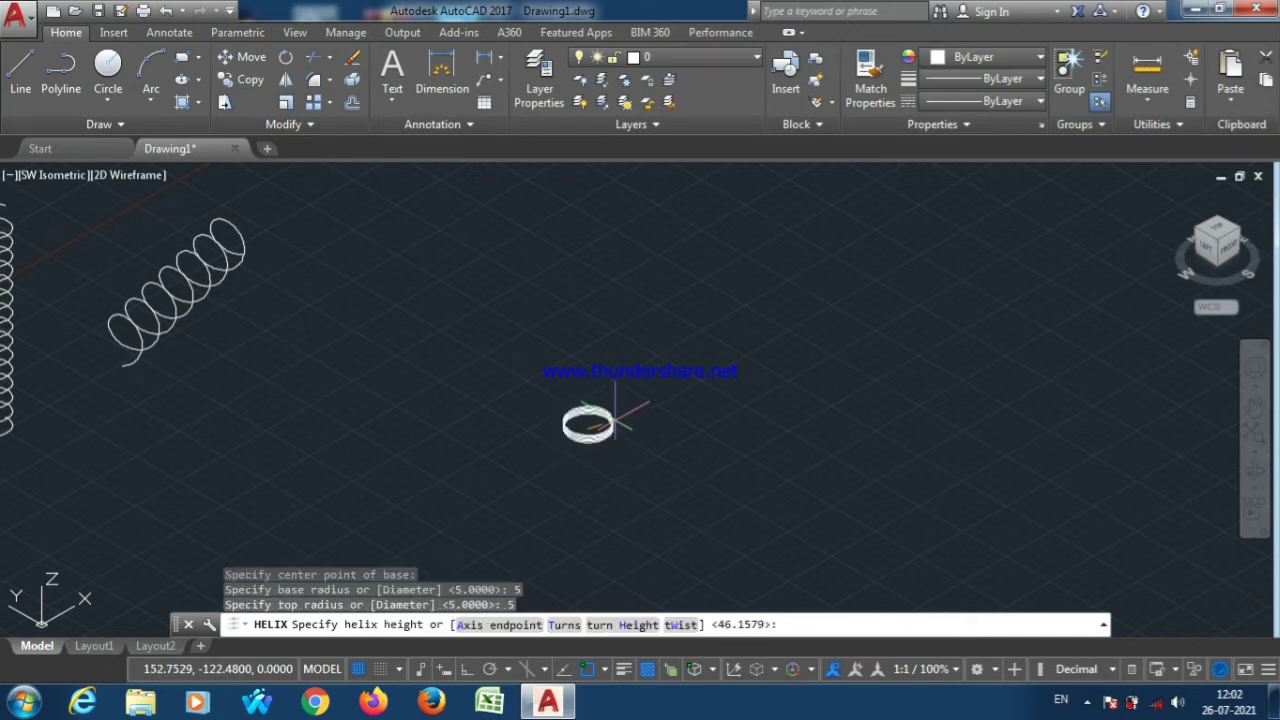
Set the helix twist to counterclockwise and pick its height to finish the coil
{"action": "left_click", "coordinate": [681, 625]}
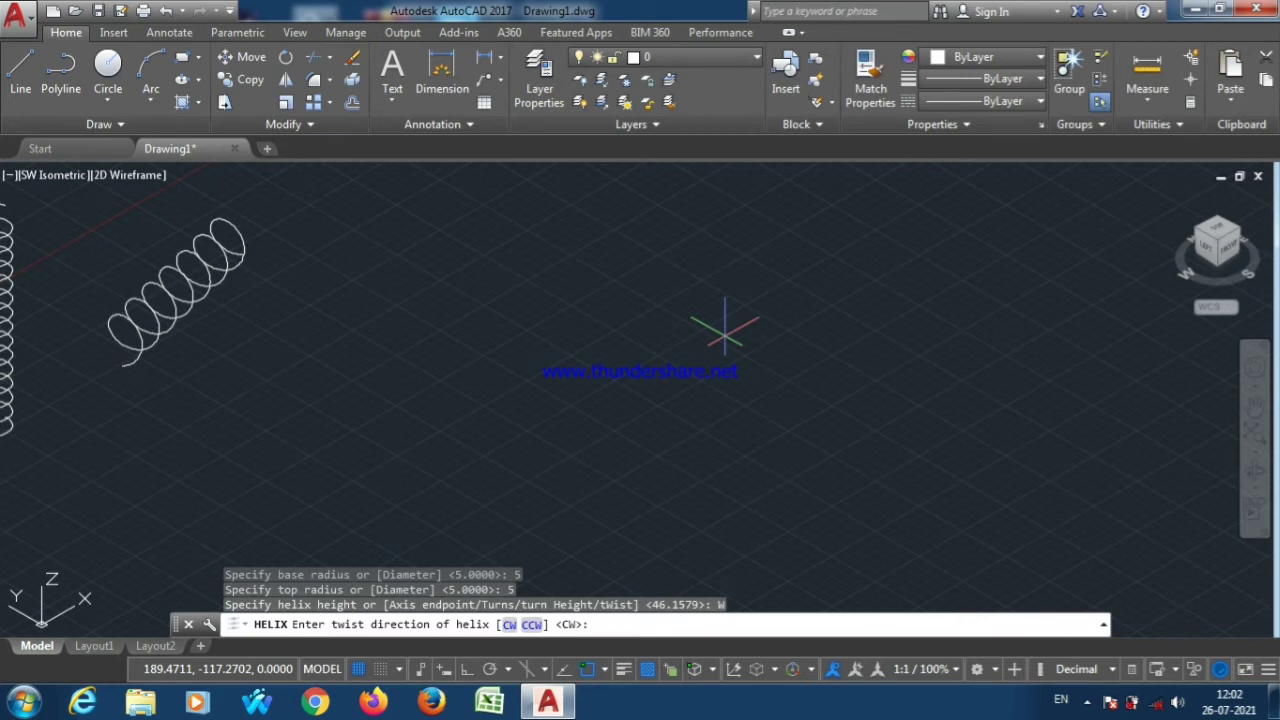
{"action": "left_click", "coordinate": [532, 625]}
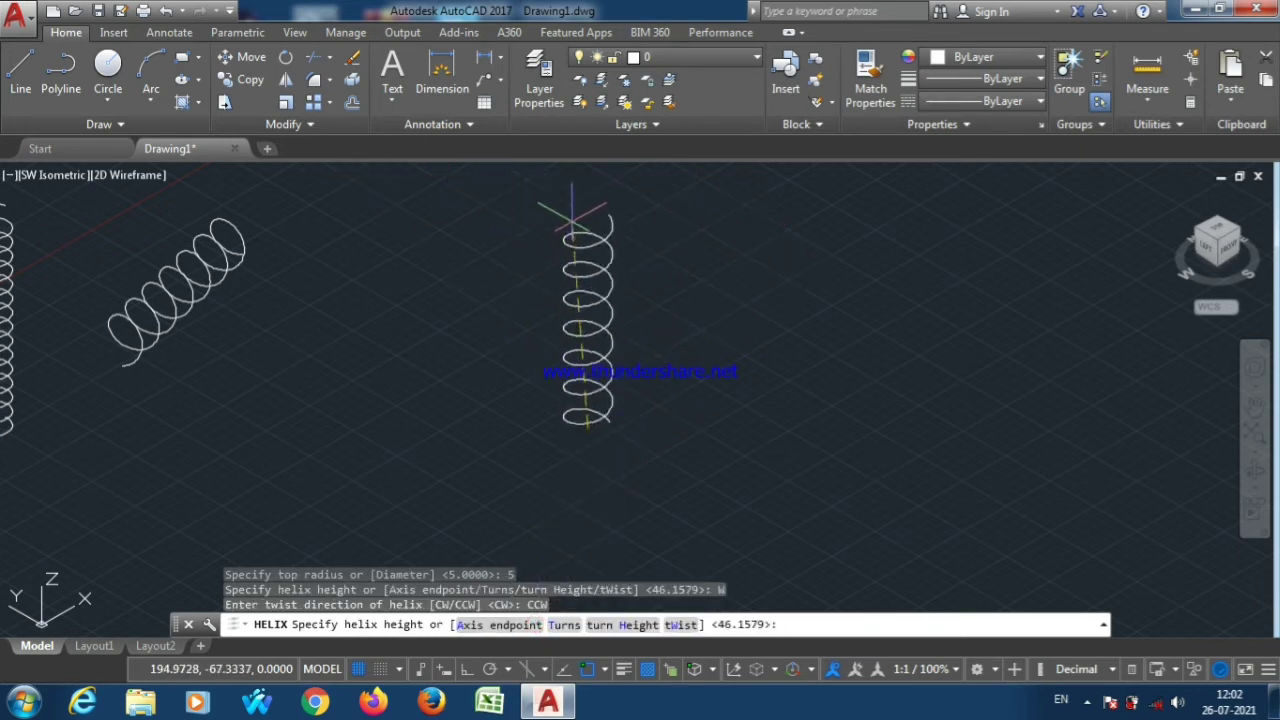
{"action": "left_click", "coordinate": [573, 212]}
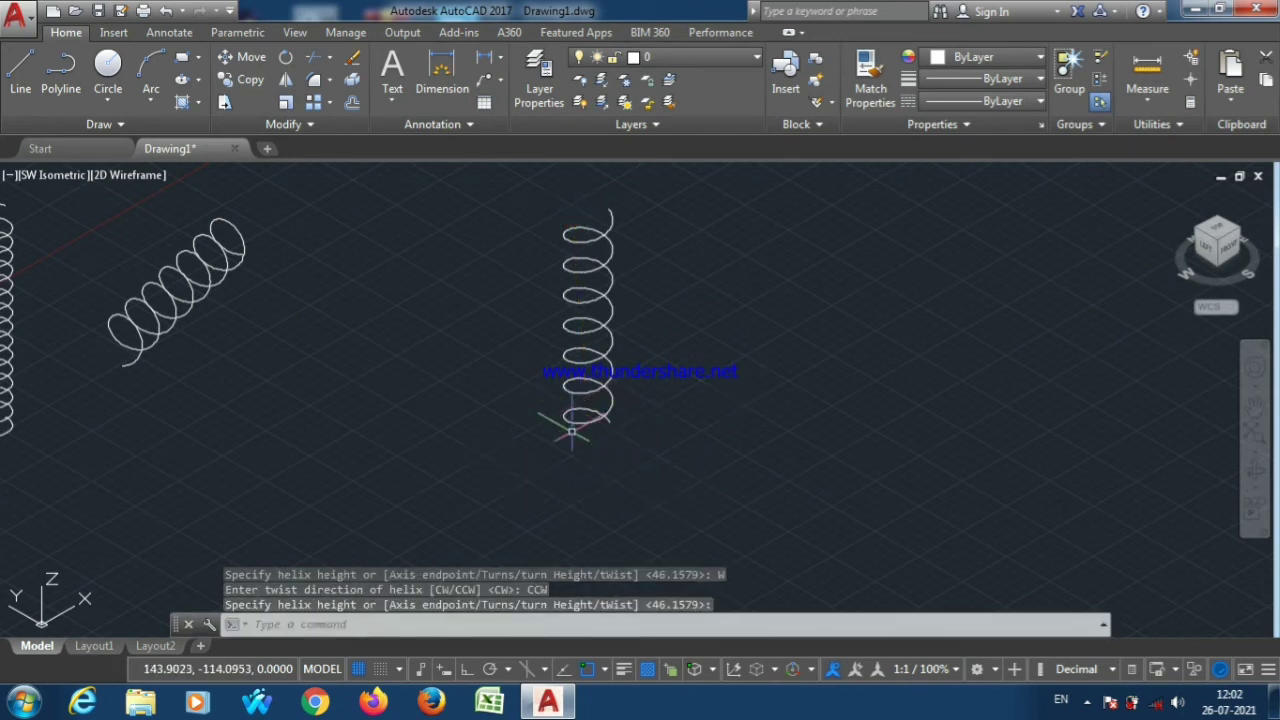
{"action": "left_click", "coordinate": [510, 630]}
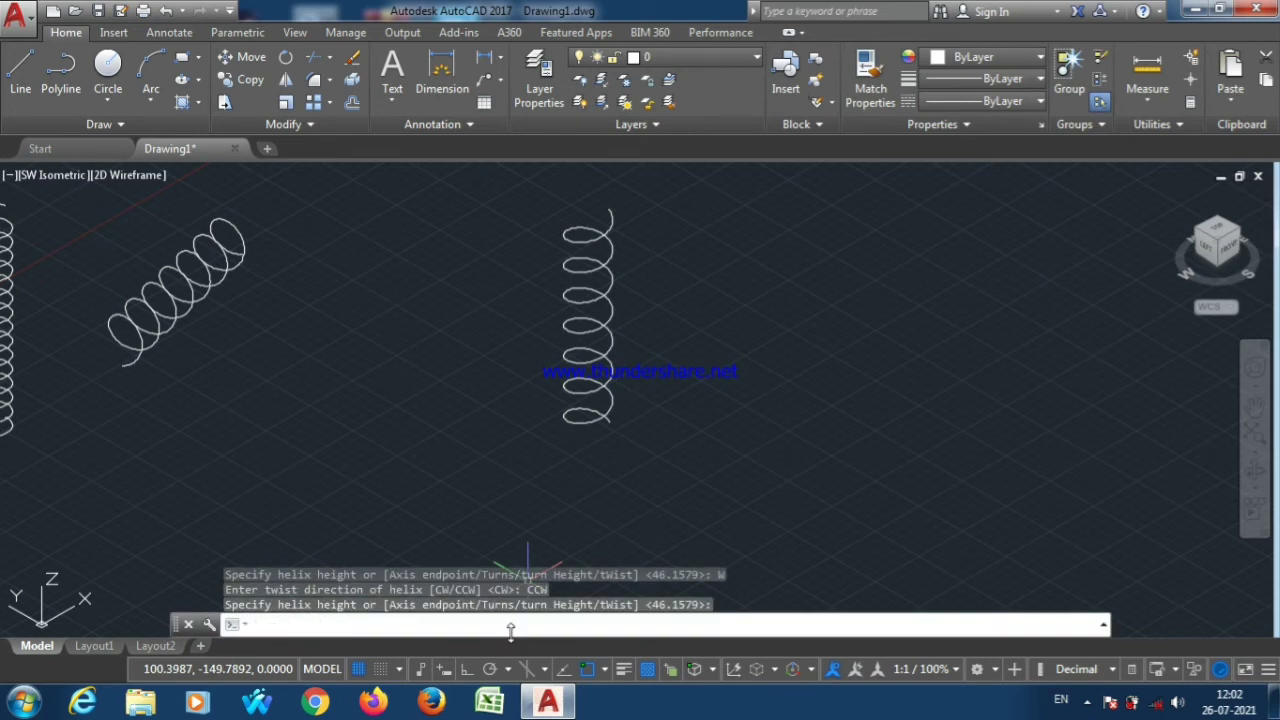
Draw a clockwise-twisting radius-5 helix to the right of the counterclockwise one
{"action": "type", "text": "HELIX"}
{"action": "key", "text": "Return"}
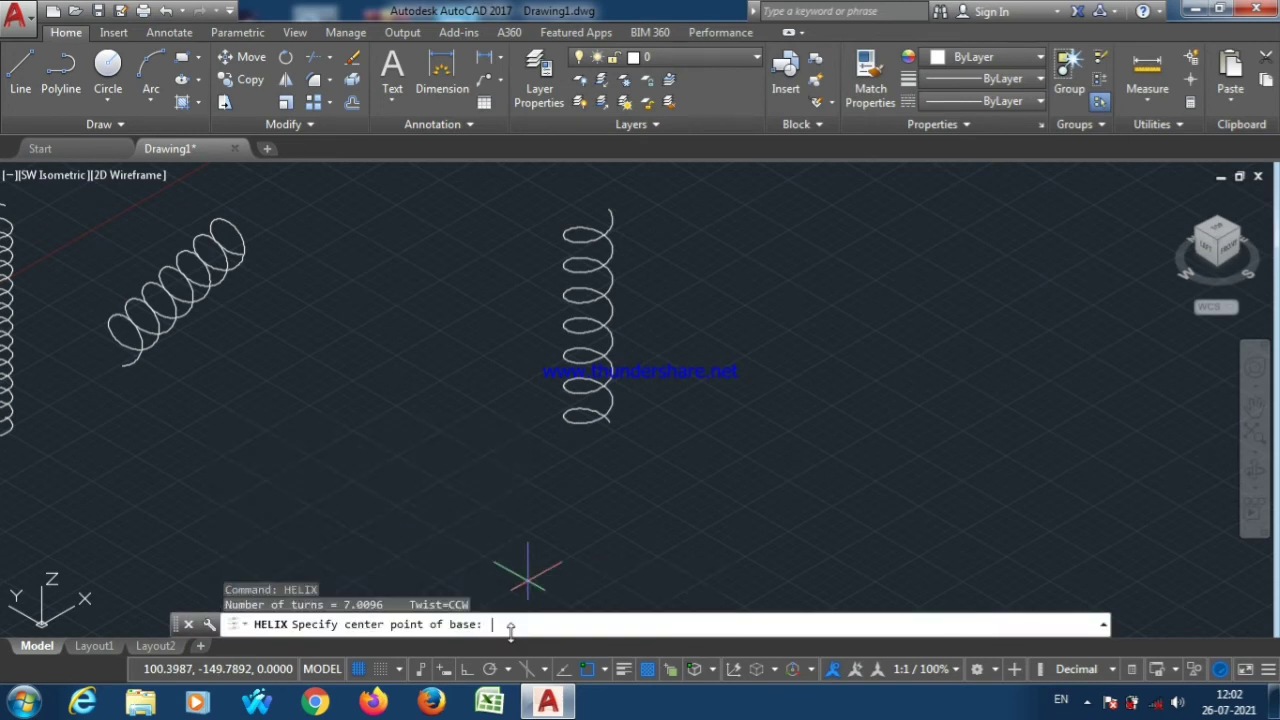
{"action": "left_click", "coordinate": [743, 410]}
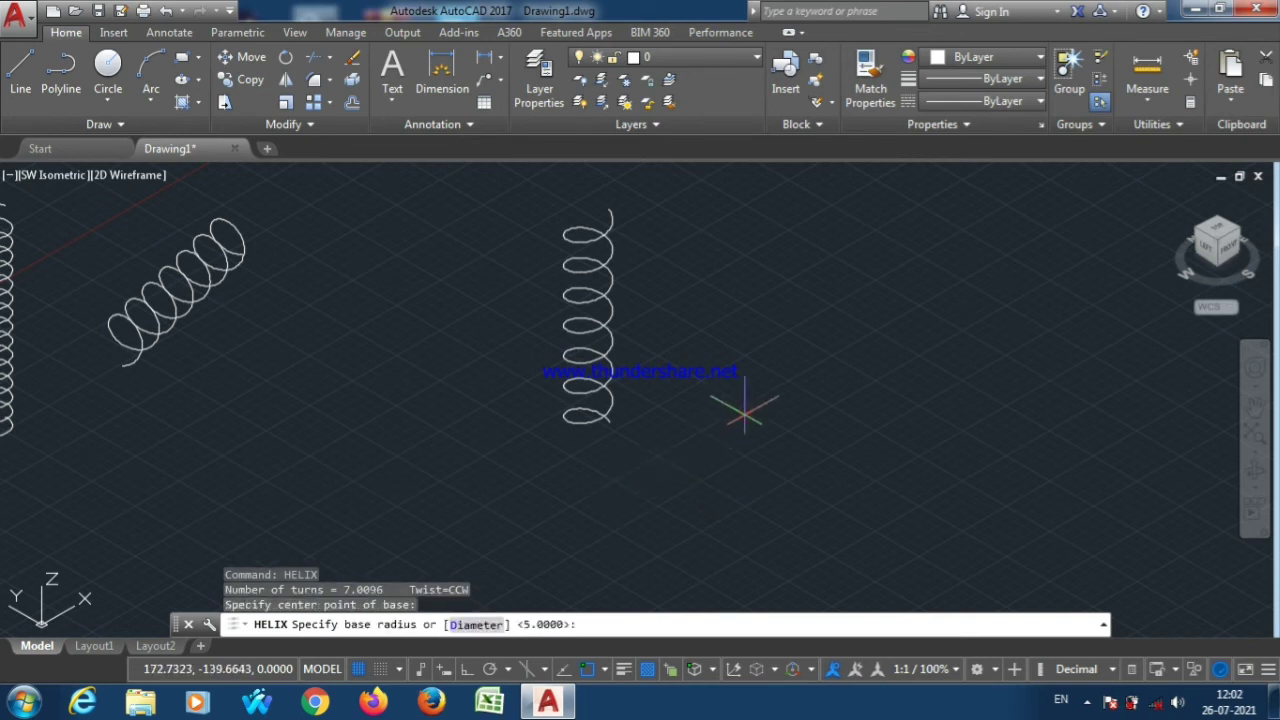
{"action": "type", "text": "5"}
{"action": "key", "text": "Return"}
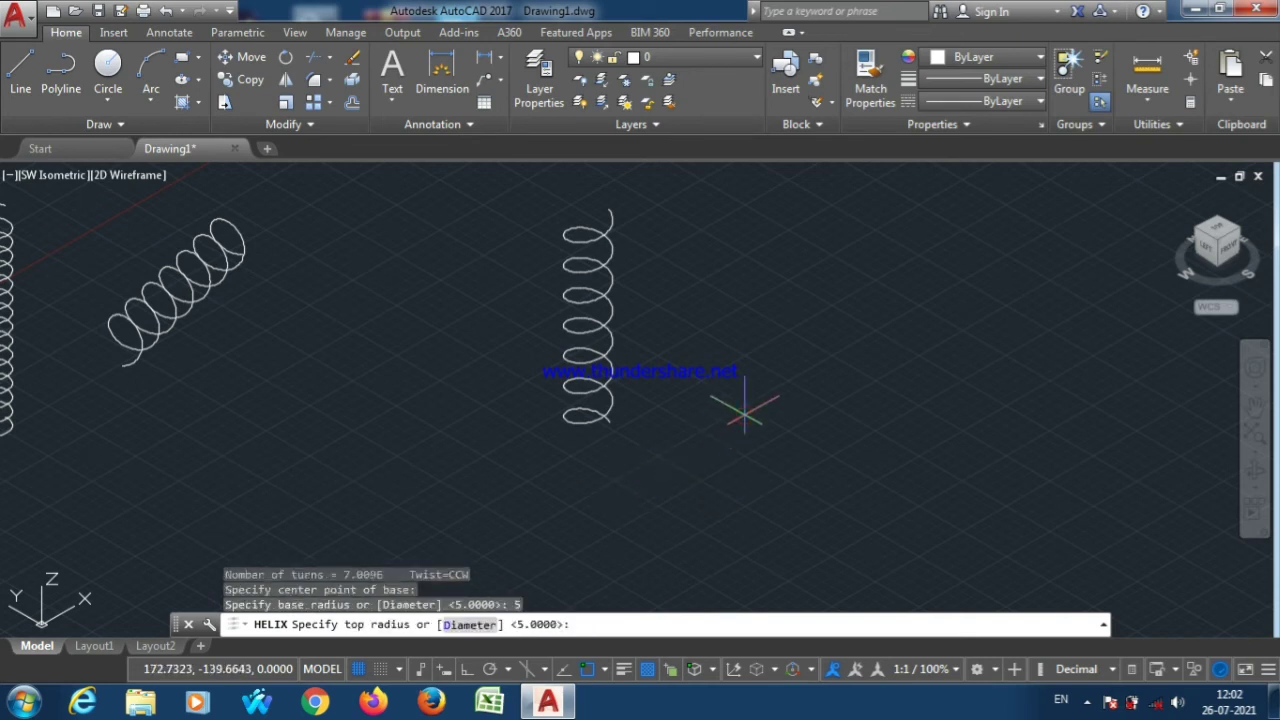
{"action": "type", "text": "5"}
{"action": "key", "text": "Return"}
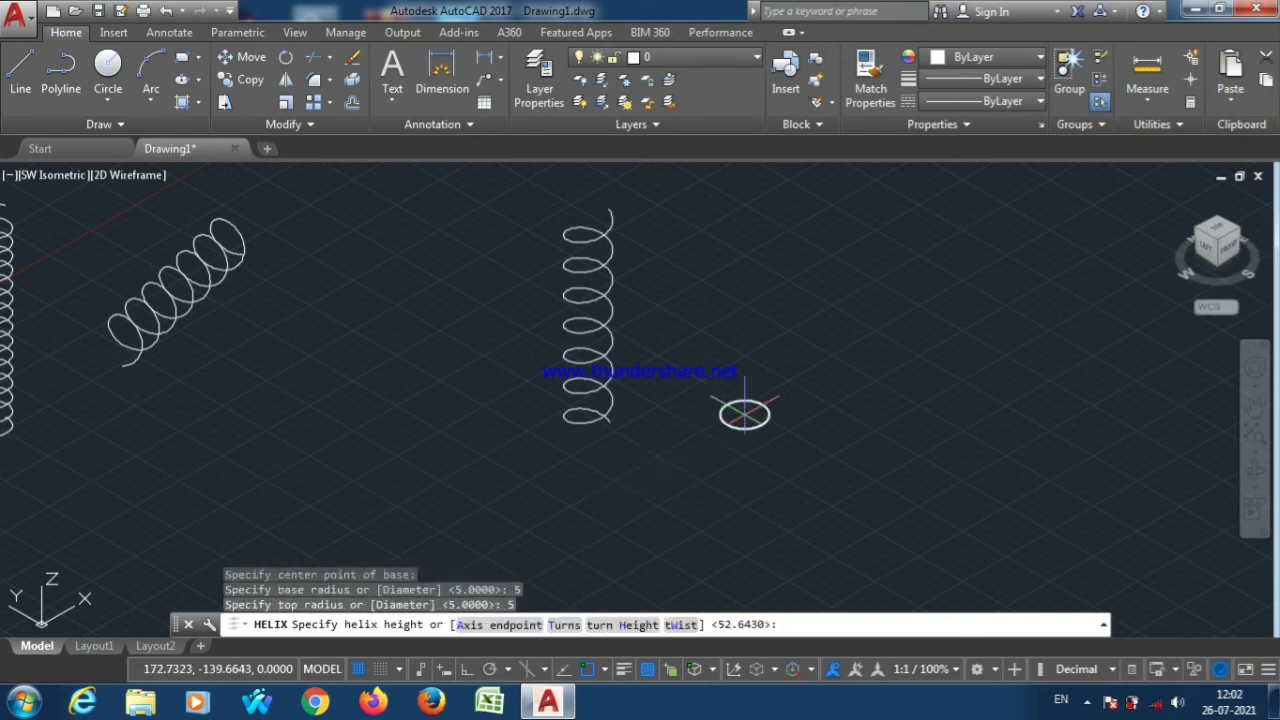
{"action": "left_click", "coordinate": [684, 624]}
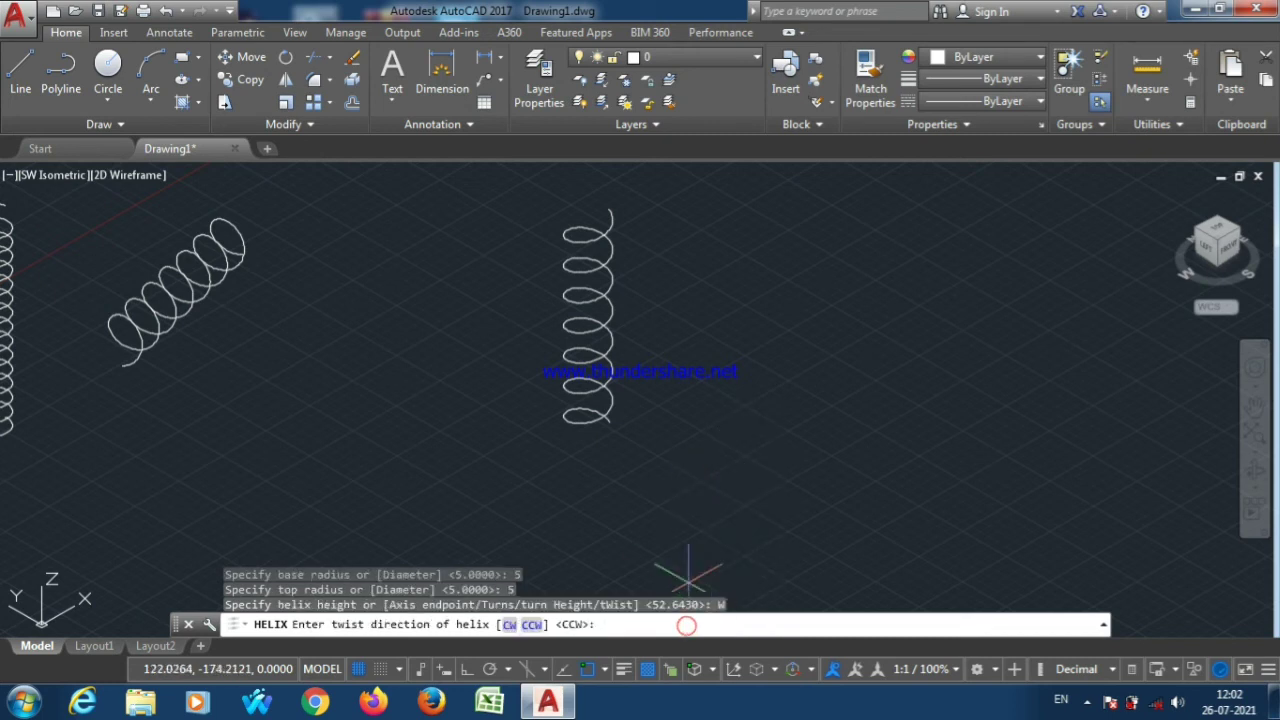
{"action": "left_click", "coordinate": [509, 624]}
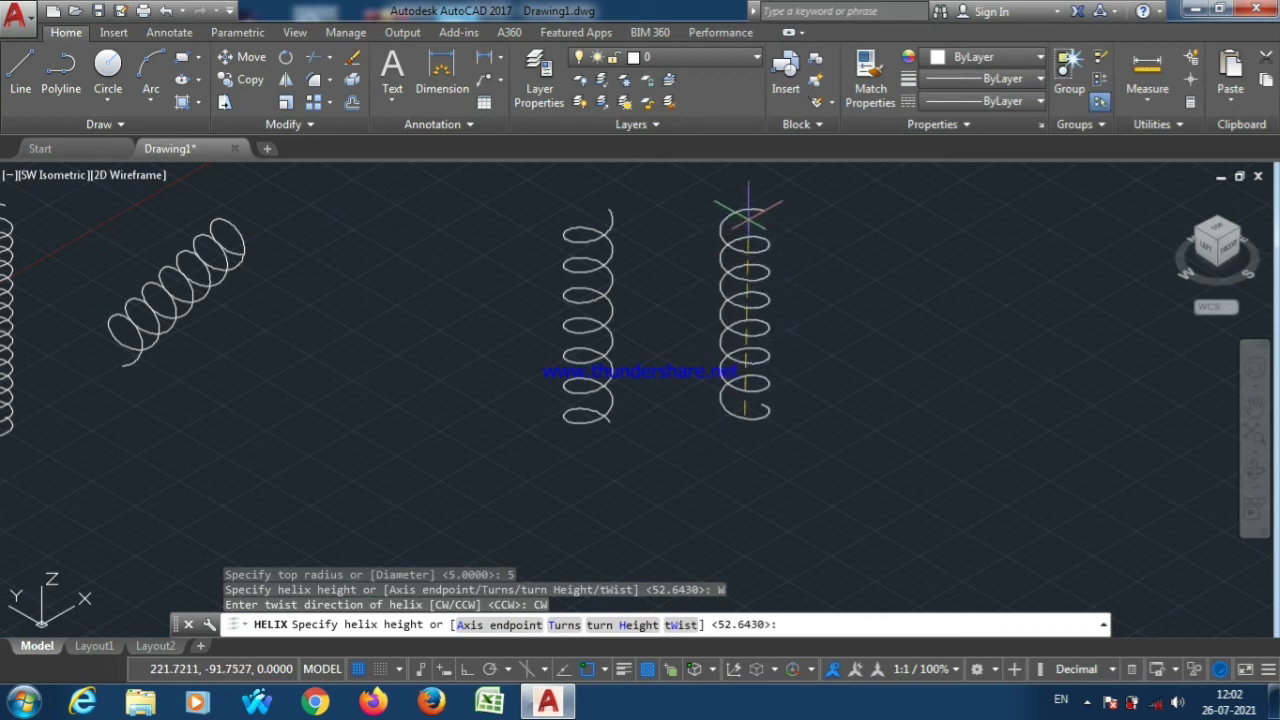
{"action": "left_click", "coordinate": [748, 212]}
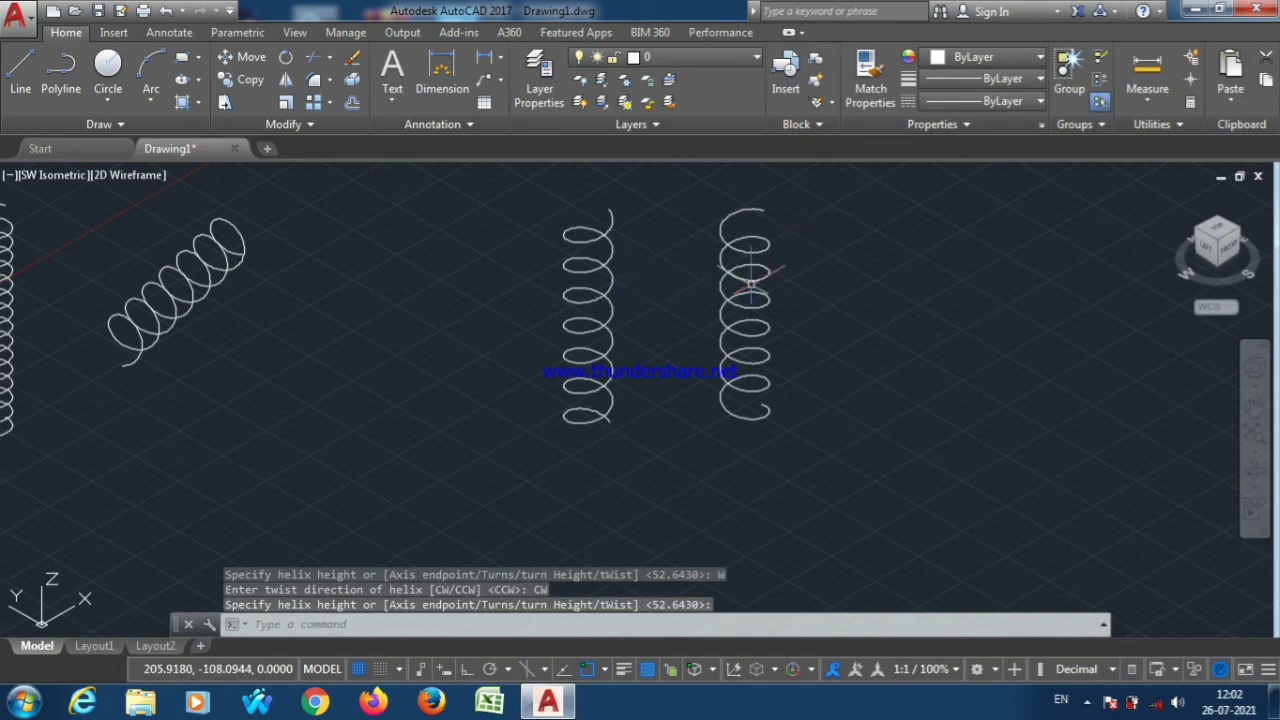
{"action": "left_click", "coordinate": [598, 345]}
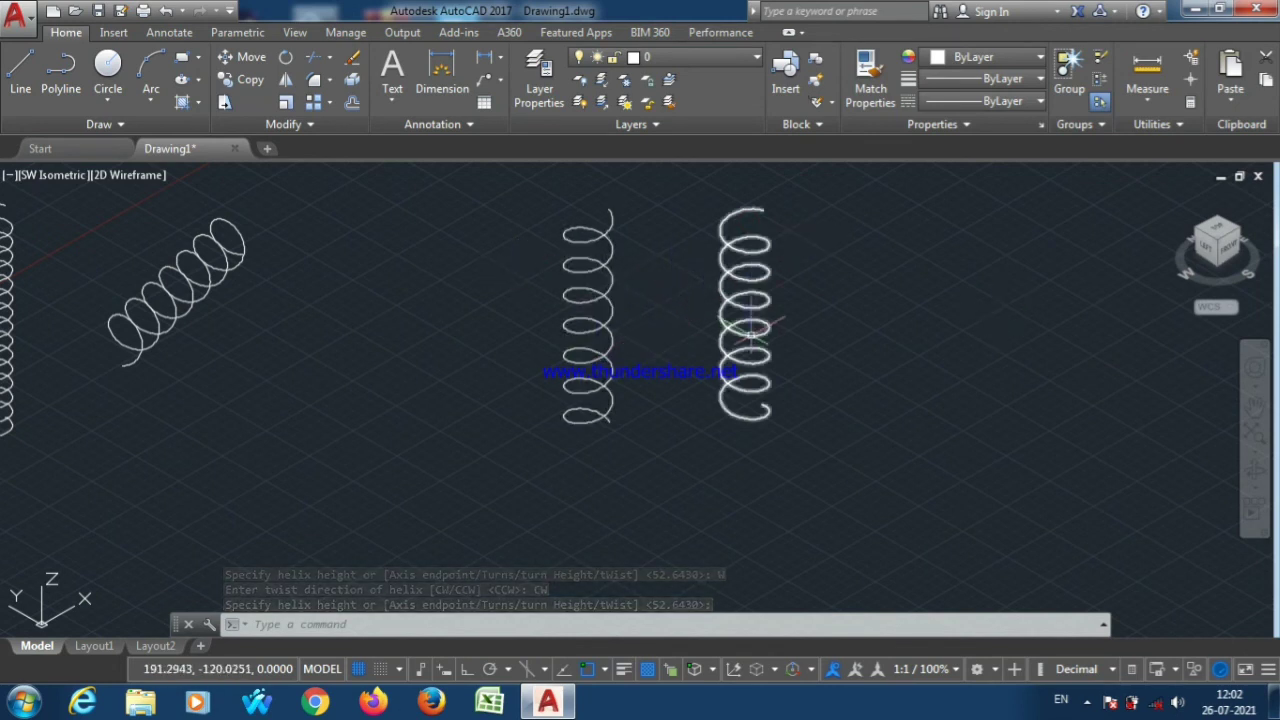